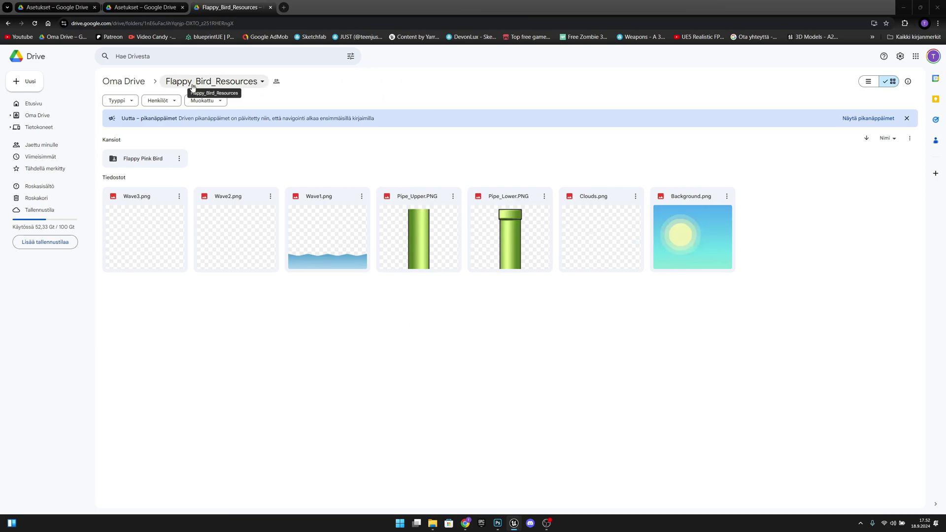
{"action": "left_click", "coordinate": [257, 82]}
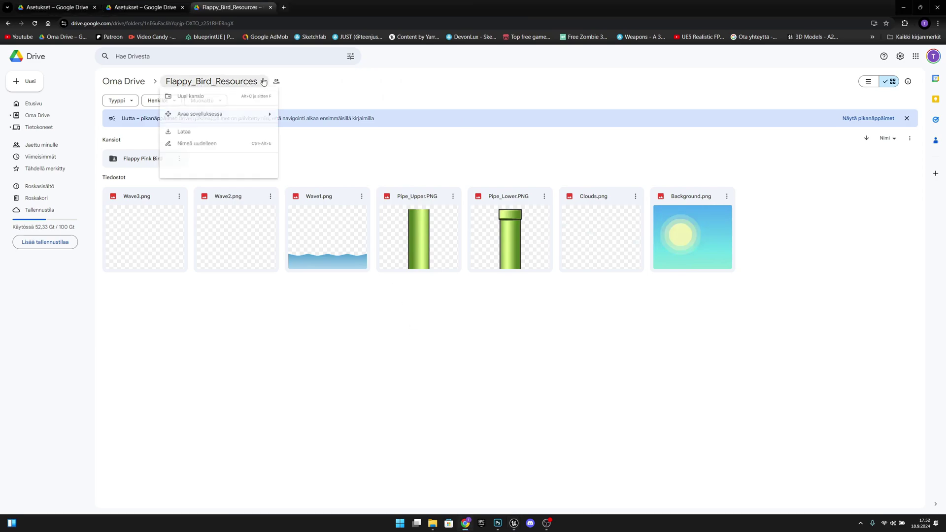
{"action": "left_click", "coordinate": [339, 145]}
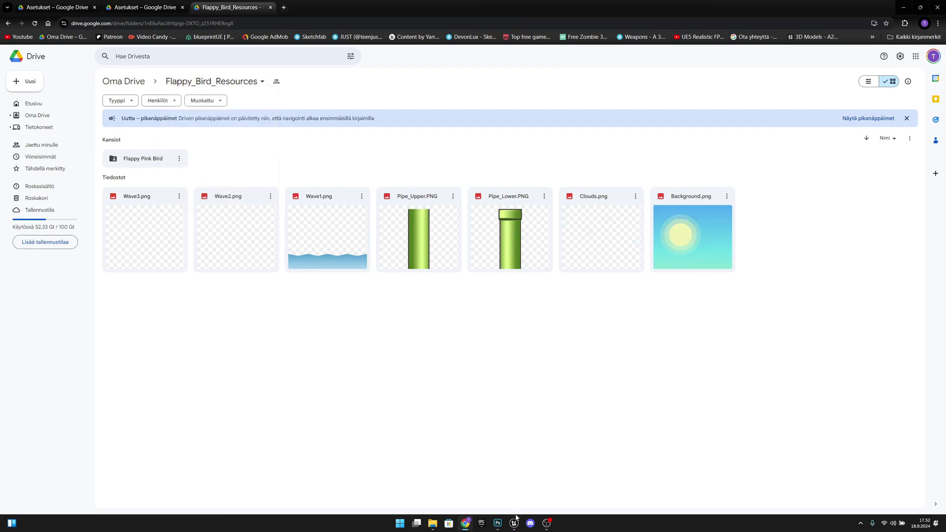
Step: Switch to the Unreal Project Browser and create a Blank Blueprint game project named Flappy_Bird_YT
{"action": "left_click", "coordinate": [513, 523]}
{"action": "left_click", "coordinate": [557, 479]}
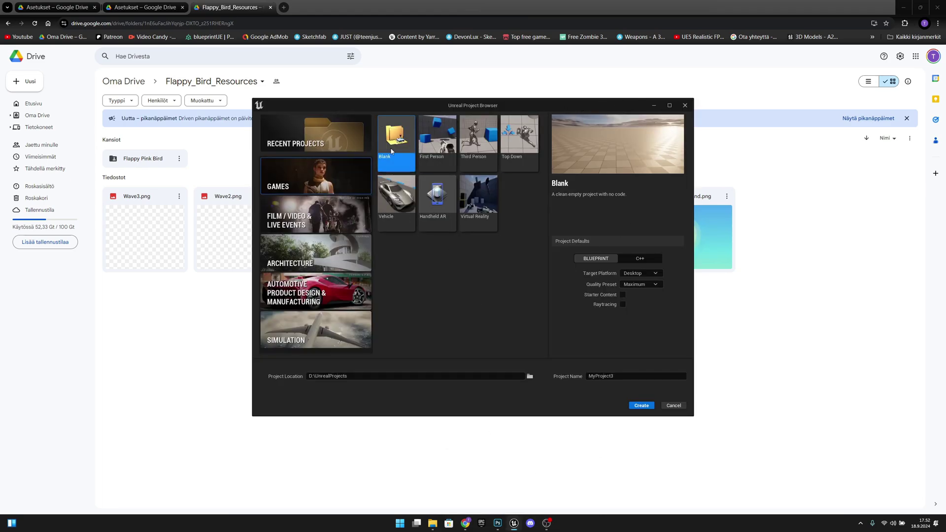
{"action": "left_click_drag", "start_coordinate": [628, 375], "coordinate": [559, 376]}
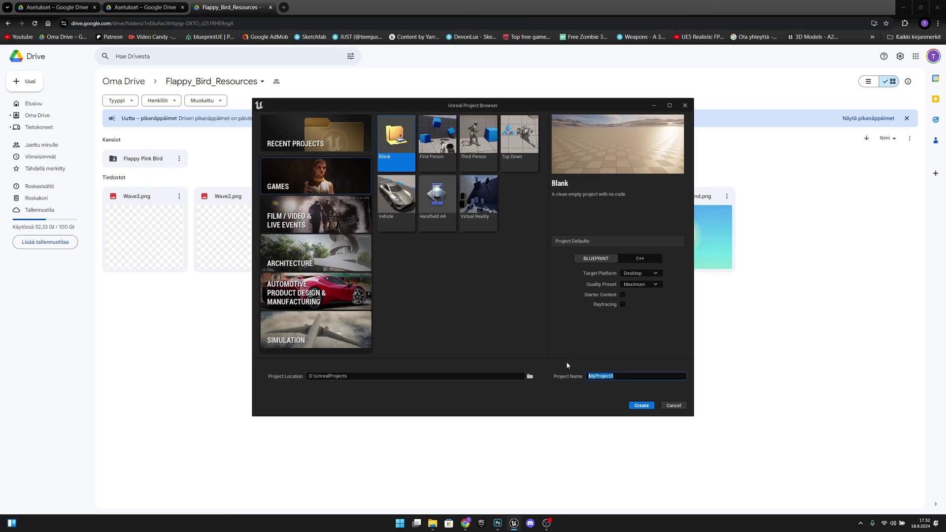
{"action": "type", "text": "Flappy_Bird_YT"}
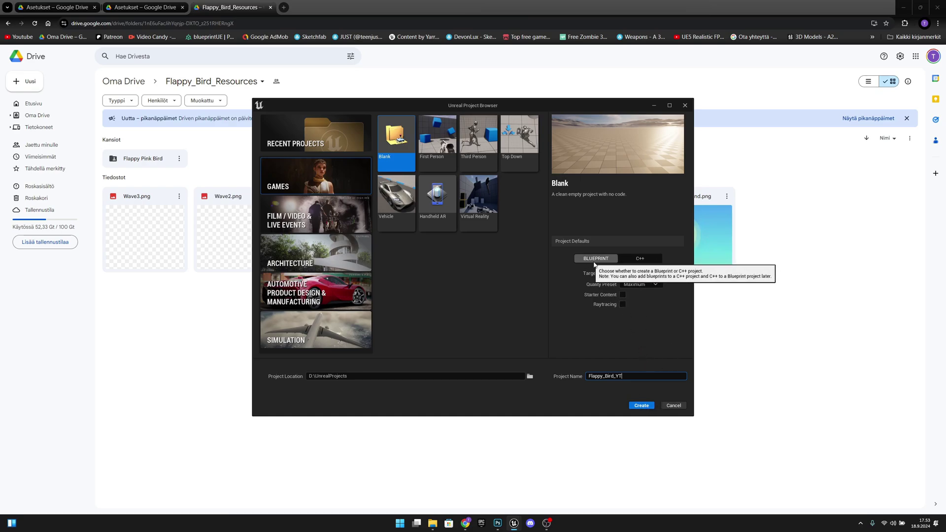
{"action": "left_click", "coordinate": [642, 404]}
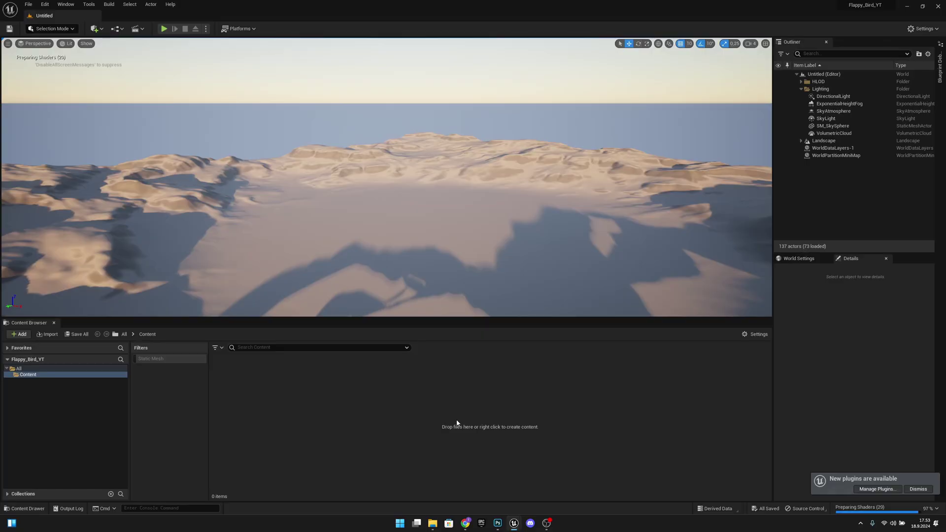
Step: Create a new level from the Empty Level template
{"action": "left_click", "coordinate": [28, 4]}
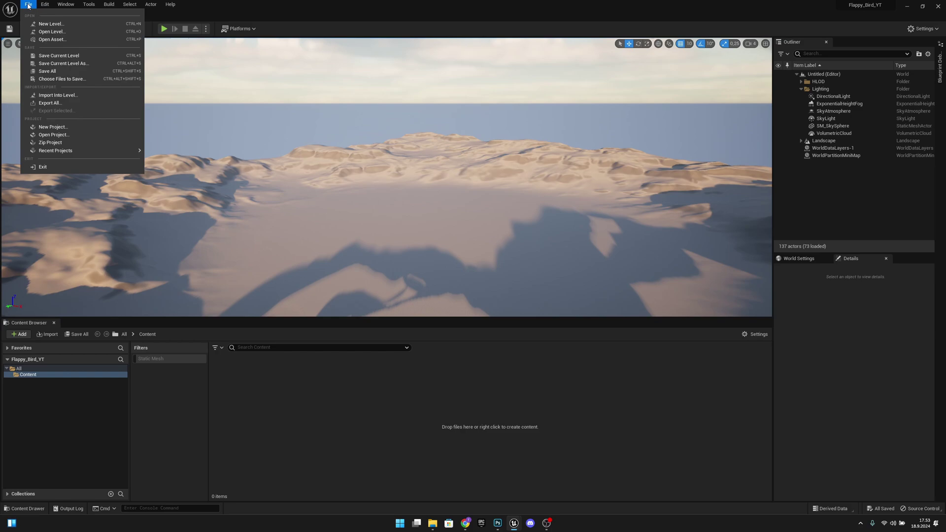
{"action": "left_click", "coordinate": [48, 25]}
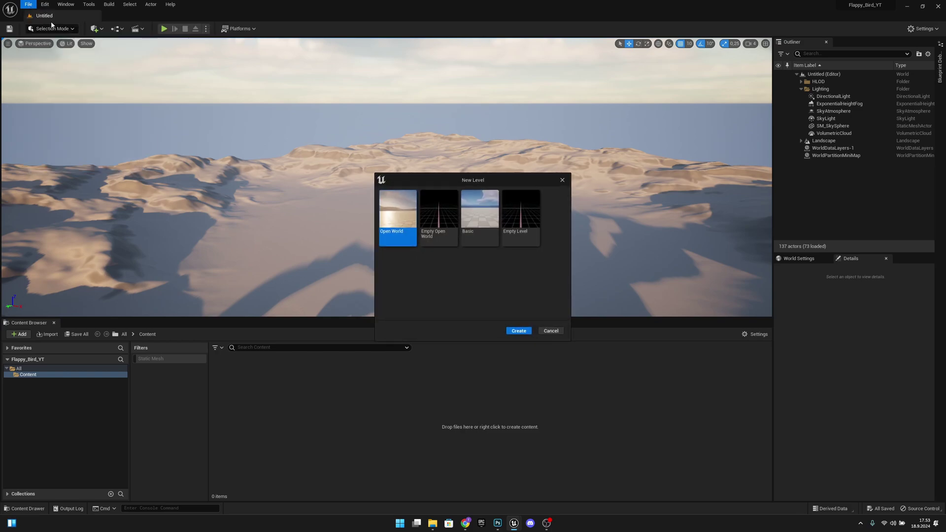
{"action": "left_click", "coordinate": [525, 208]}
{"action": "left_click", "coordinate": [522, 330]}
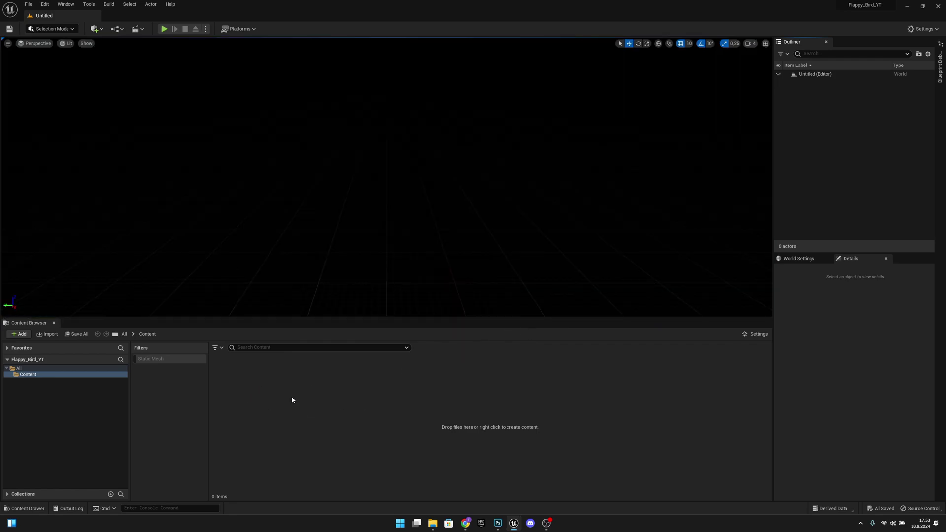
Step: Create a folder named Blueprints inside the Content folder
{"action": "right_click", "coordinate": [29, 376]}
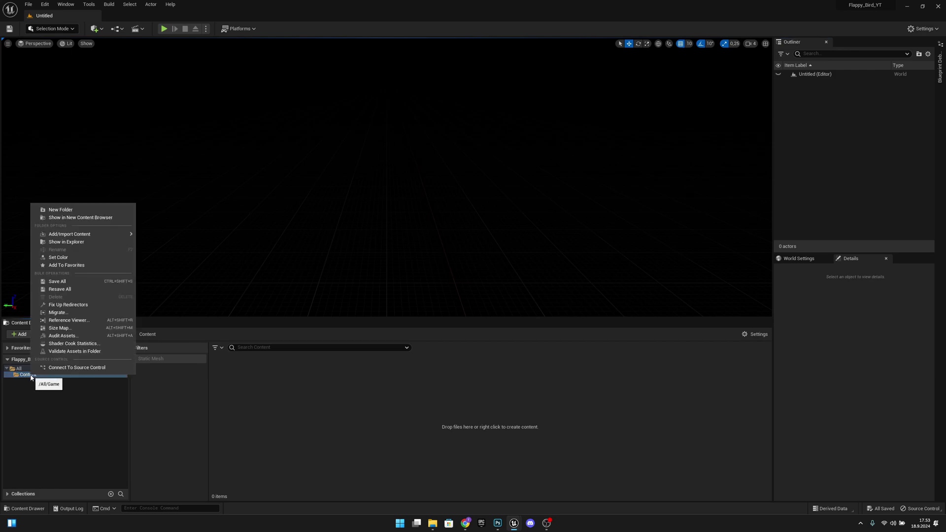
{"action": "left_click", "coordinate": [79, 210]}
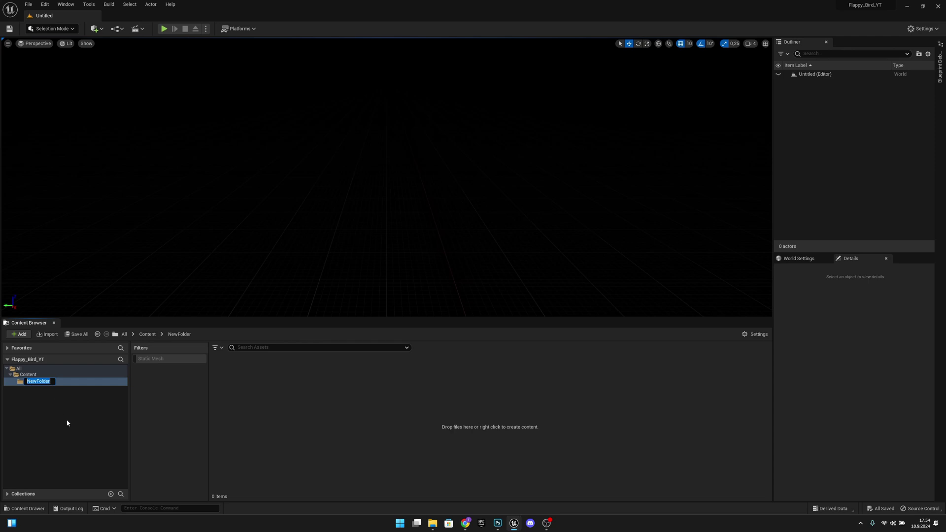
{"action": "type", "text": "Blueprints"}
{"action": "key", "text": "Return"}
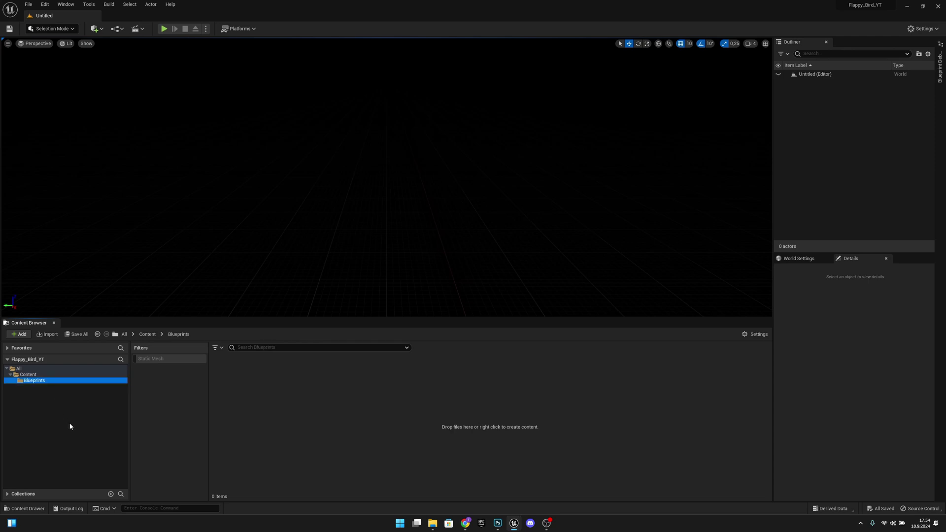
Step: Set the Blueprints folder's color to a fully saturated bright cyan with a value of about 0.97
{"action": "right_click", "coordinate": [40, 383]}
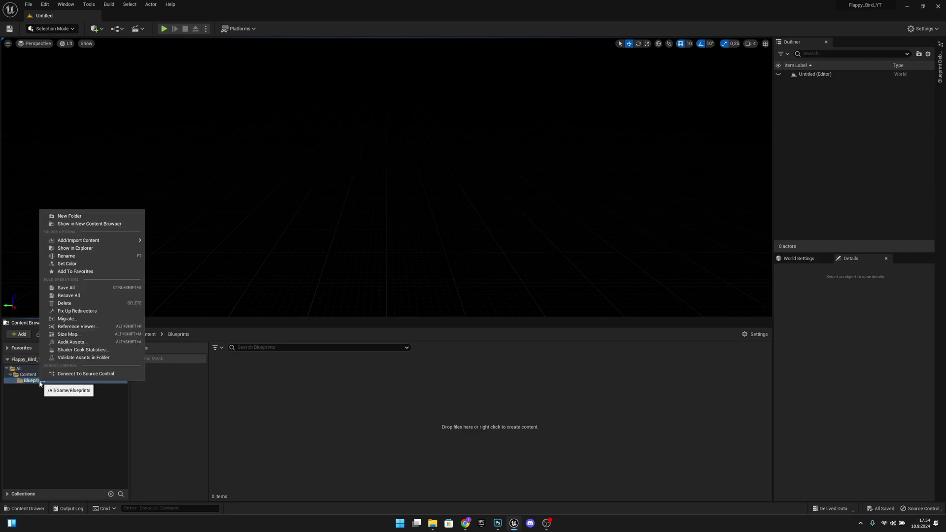
{"action": "left_click", "coordinate": [80, 266]}
{"action": "left_click_drag", "start_coordinate": [126, 345], "coordinate": [87, 327]}
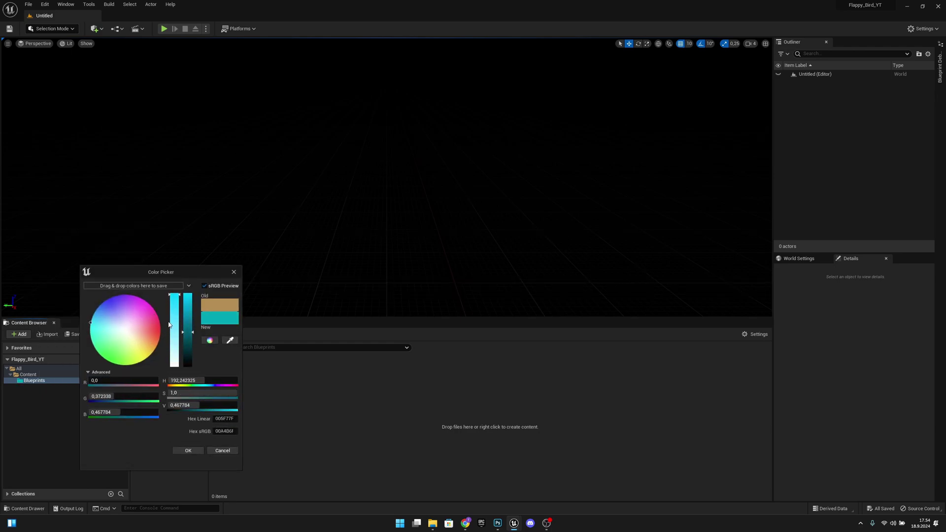
{"action": "left_click_drag", "start_coordinate": [187, 332], "coordinate": [188, 297]}
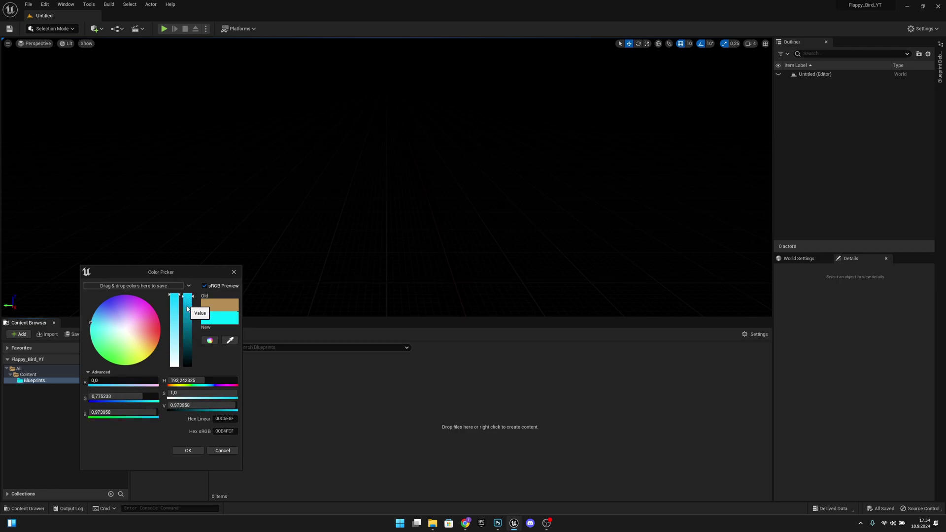
{"action": "left_click", "coordinate": [200, 449]}
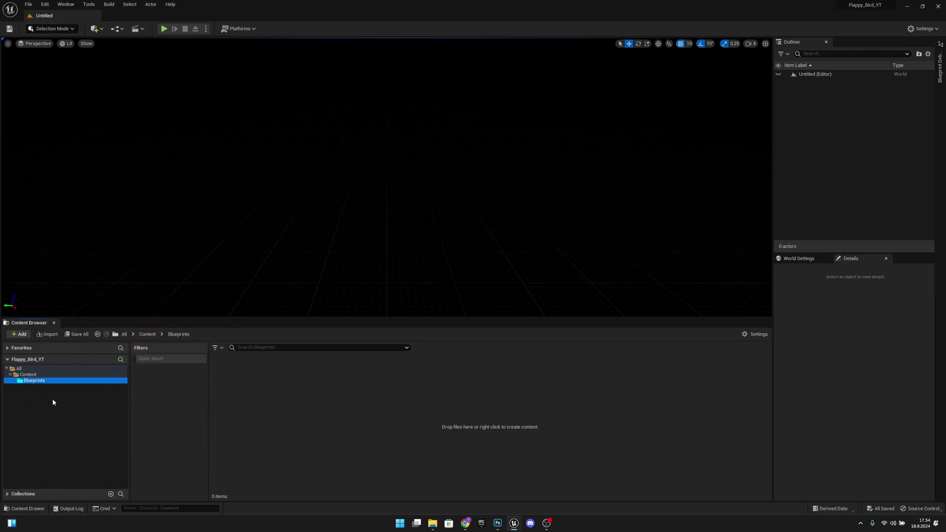
Step: Create a folder named Levels inside the Blueprints folder
{"action": "right_click", "coordinate": [241, 385]}
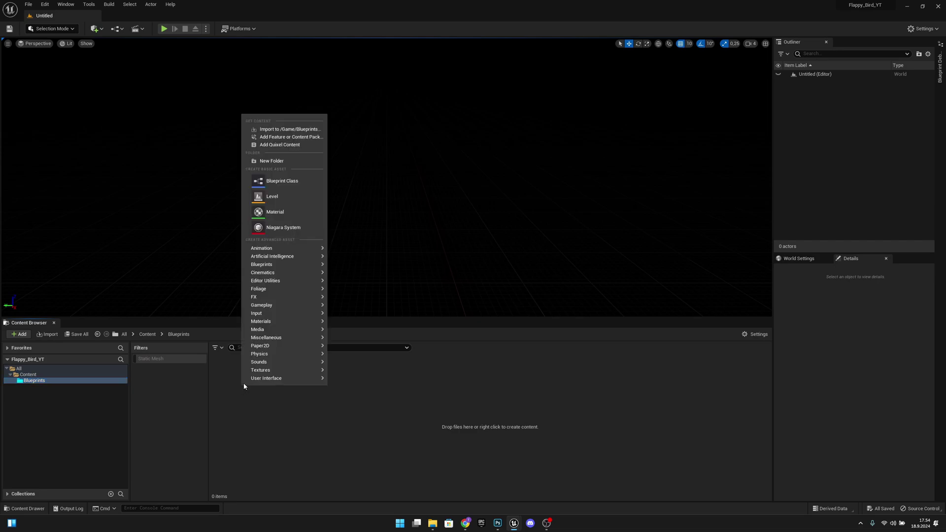
{"action": "left_click", "coordinate": [286, 163]}
{"action": "type", "text": "L"}
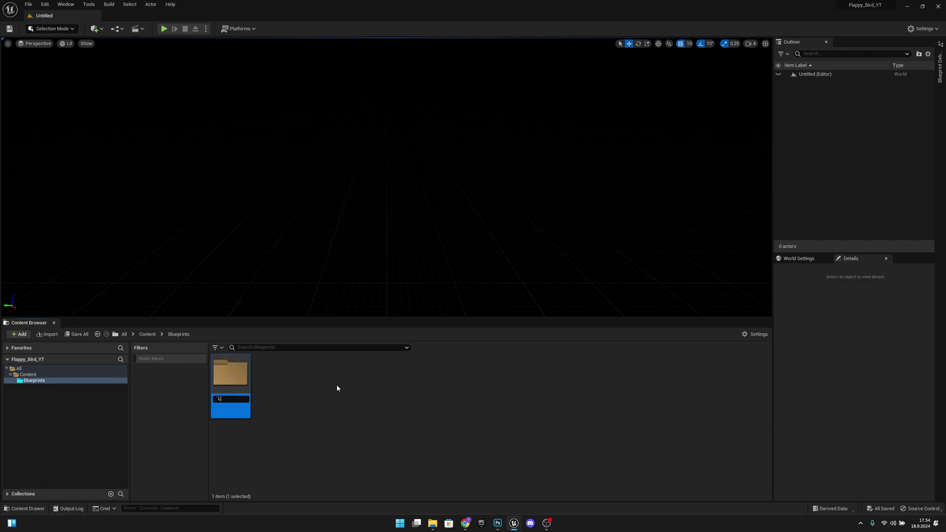
{"action": "type", "text": "evels"}
{"action": "key", "text": "Return"}
Step: Add a folder named HUD alongside Levels in the Blueprints folder
{"action": "right_click", "coordinate": [278, 394]}
{"action": "left_click", "coordinate": [330, 169]}
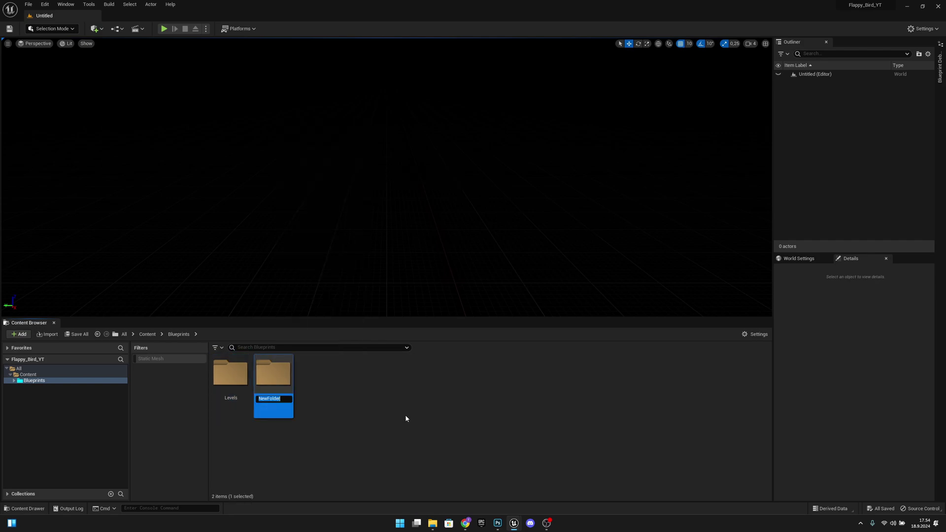
{"action": "type", "text": "HUD"}
{"action": "key", "text": "Return"}
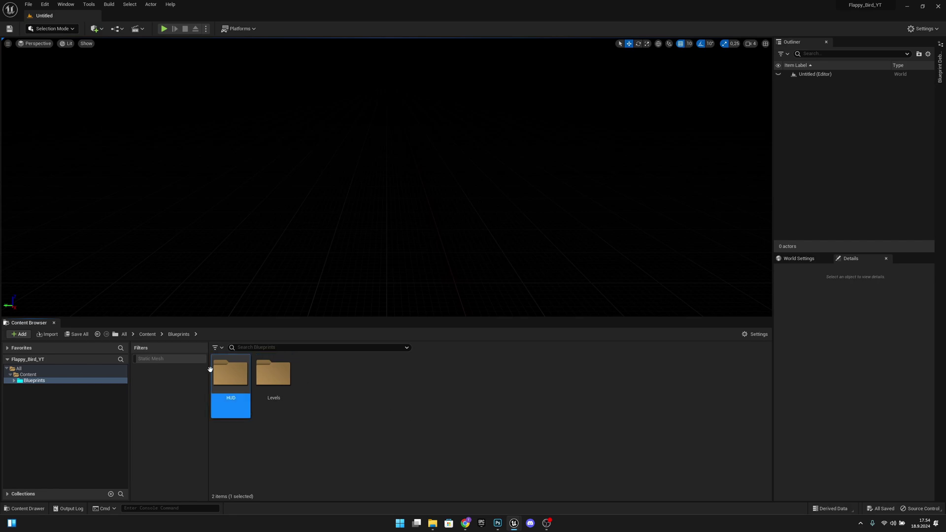
Step: Give the HUD folder a new near-white color at full value
{"action": "right_click", "coordinate": [241, 394]}
{"action": "mouse_move", "coordinate": [292, 281]}
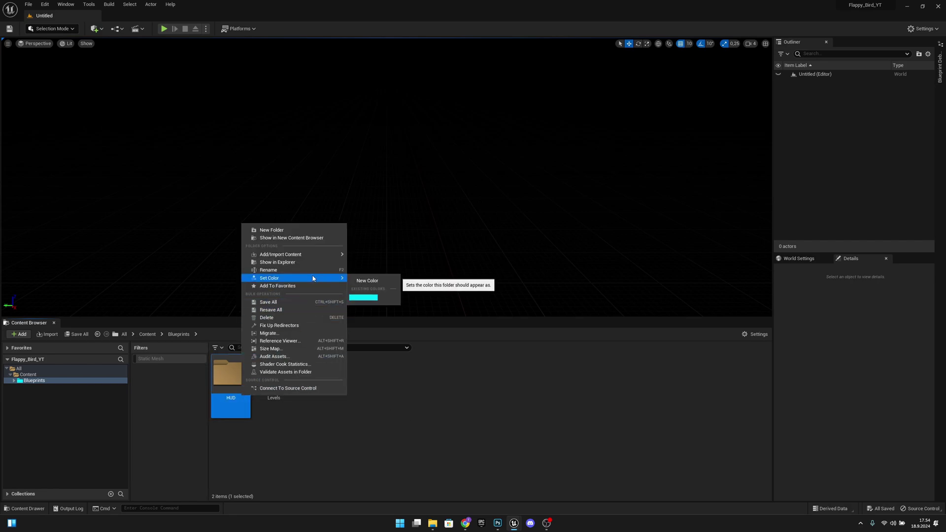
{"action": "left_click", "coordinate": [367, 280]}
{"action": "left_click", "coordinate": [420, 356]}
{"action": "left_click_drag", "start_coordinate": [420, 356], "coordinate": [413, 346]}
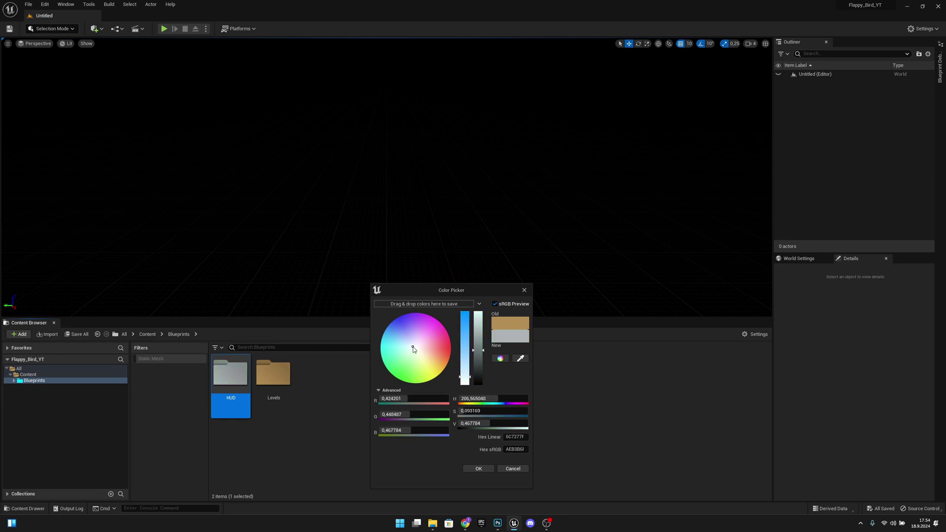
{"action": "left_click_drag", "start_coordinate": [478, 350], "coordinate": [477, 312]}
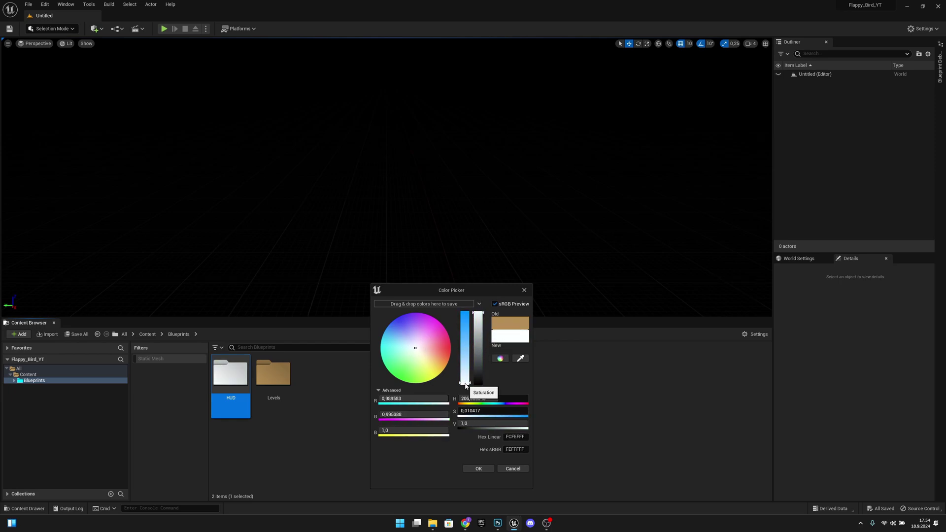
{"action": "left_click", "coordinate": [477, 468]}
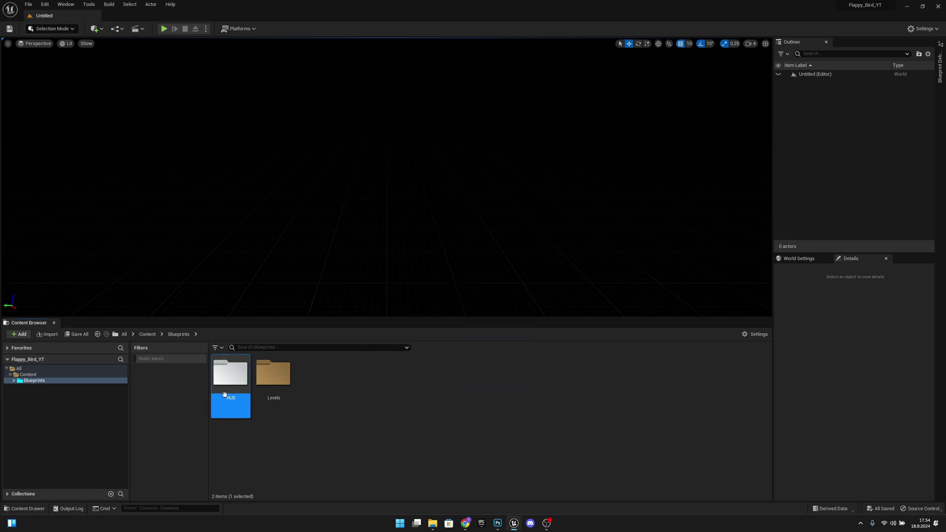
Step: Create a folder named Resources inside the Blueprints folder
{"action": "left_click", "coordinate": [316, 400]}
{"action": "right_click", "coordinate": [315, 391]}
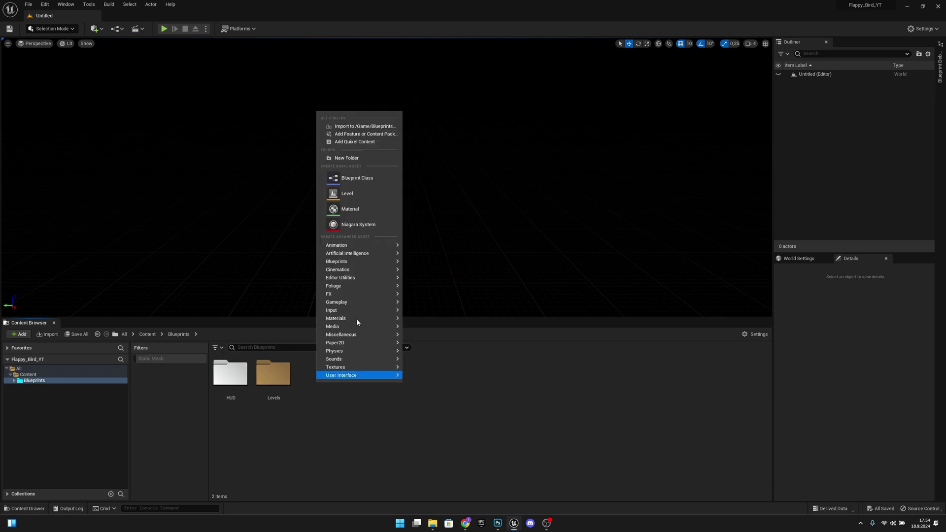
{"action": "left_click", "coordinate": [356, 159]}
{"action": "type", "text": "Rew"}
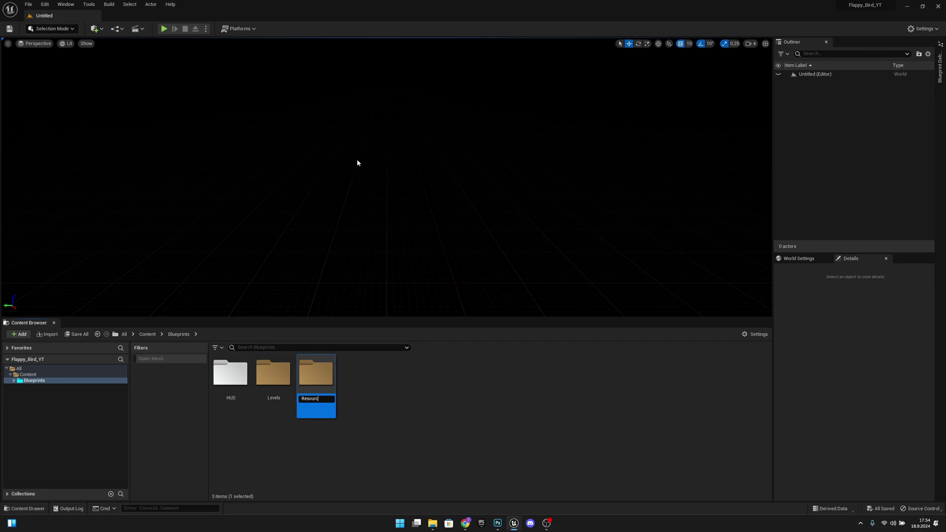
{"action": "type", "text": "ources"}
{"action": "key", "text": "Return"}
Step: Give the Resources folder a new bright yellow-green color at full value
{"action": "right_click", "coordinate": [336, 395]}
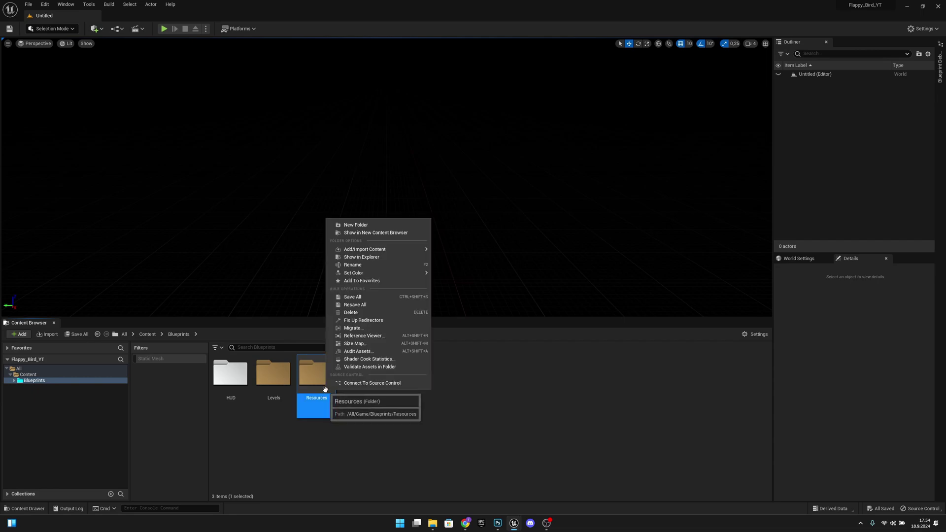
{"action": "mouse_move", "coordinate": [393, 272]}
{"action": "left_click", "coordinate": [452, 275]}
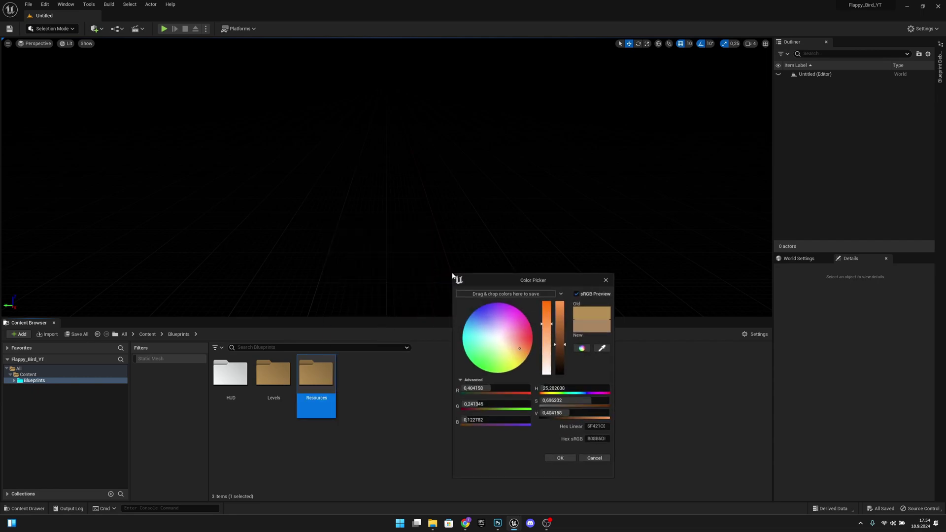
{"action": "left_click_drag", "start_coordinate": [513, 345], "coordinate": [503, 353]}
{"action": "left_click_drag", "start_coordinate": [560, 341], "coordinate": [560, 303]}
{"action": "left_click_drag", "start_coordinate": [546, 341], "coordinate": [545, 312]}
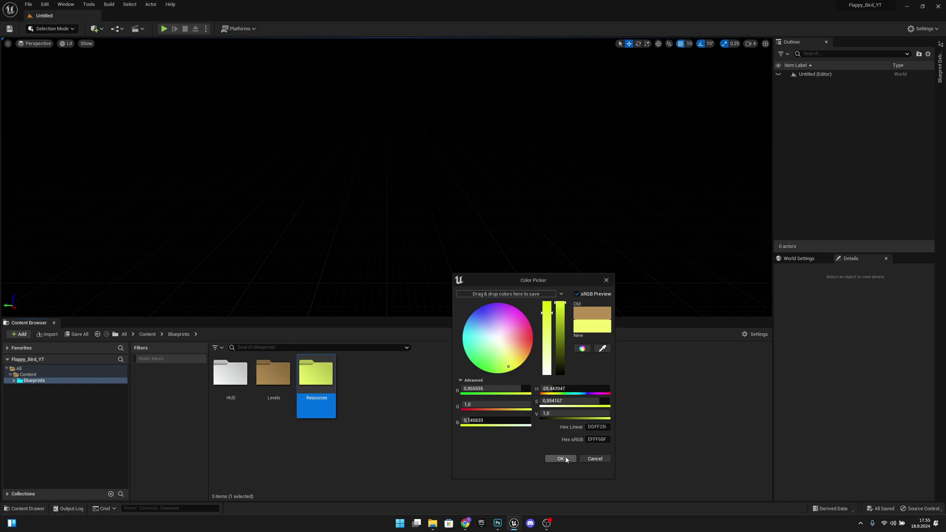
{"action": "left_click", "coordinate": [560, 459]}
Step: Create a folder named Savegame inside the Blueprints folder
{"action": "left_click", "coordinate": [409, 432]}
{"action": "right_click", "coordinate": [367, 386]}
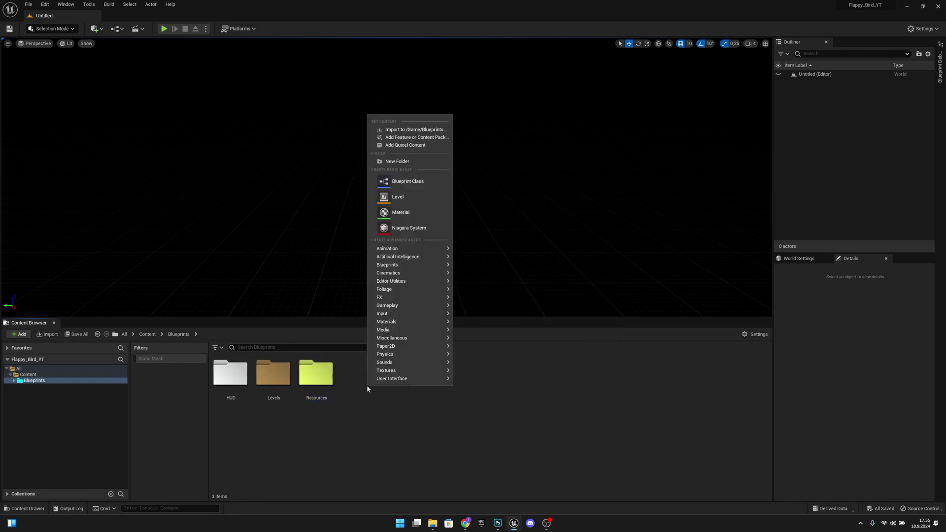
{"action": "left_click", "coordinate": [405, 161]}
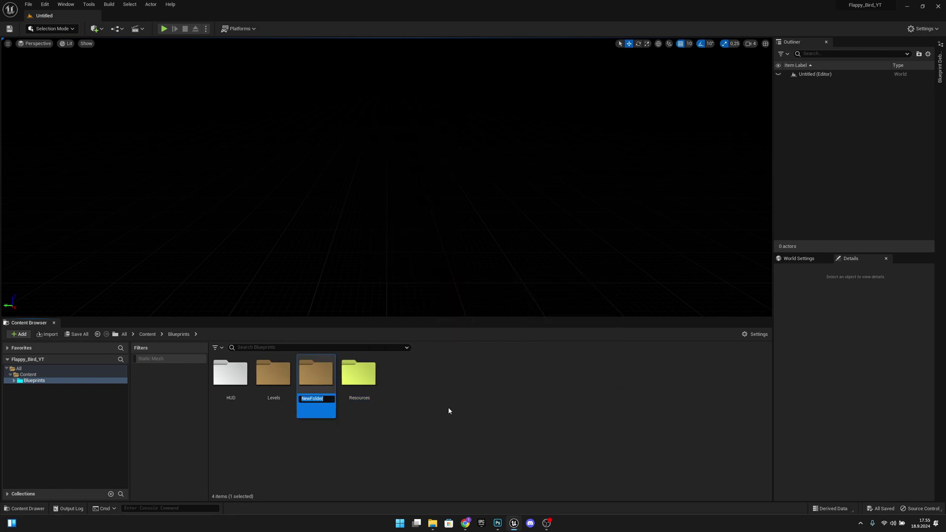
{"action": "type", "text": "Savegame"}
{"action": "key", "text": "Return"}
Step: Give the Savegame folder a new fully saturated teal-cyan color with a value of about 0.56
{"action": "right_click", "coordinate": [375, 384]}
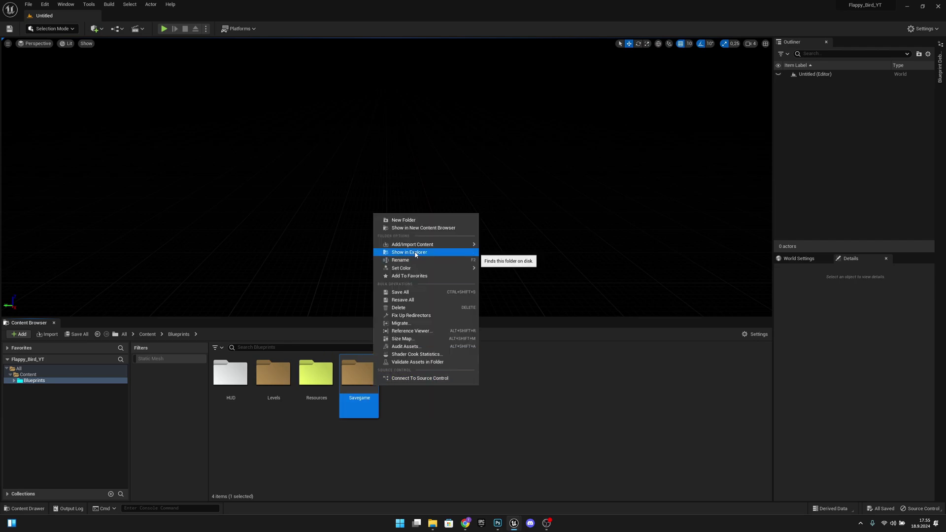
{"action": "left_click", "coordinate": [494, 272]}
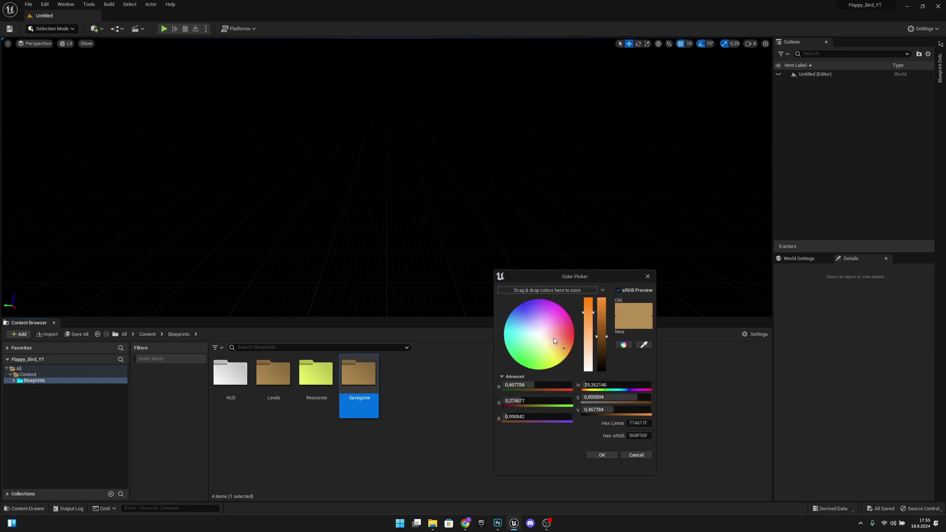
{"action": "left_click_drag", "start_coordinate": [533, 341], "coordinate": [502, 328]}
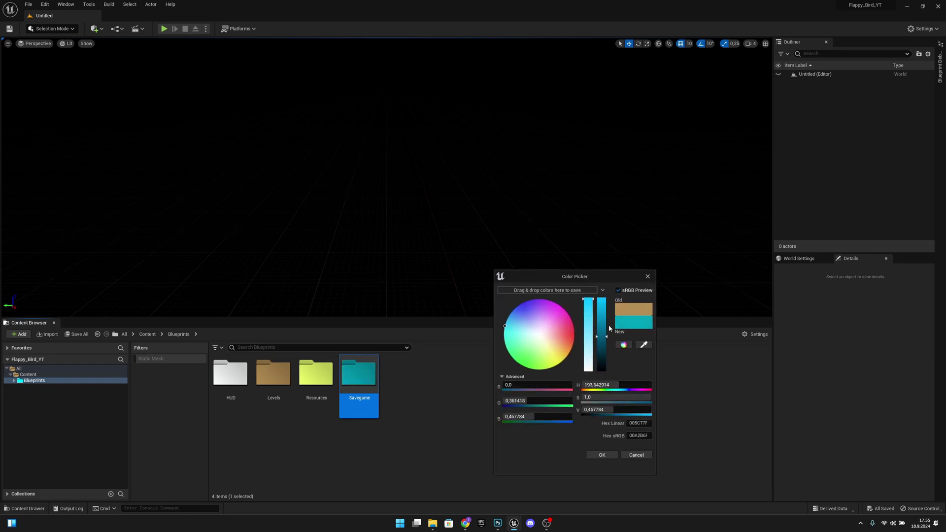
{"action": "mouse_move", "coordinate": [599, 336]}
{"action": "left_mouse_down"}
{"action": "mouse_move", "coordinate": [599, 318]}
{"action": "mouse_move", "coordinate": [597, 330]}
{"action": "left_mouse_up"}
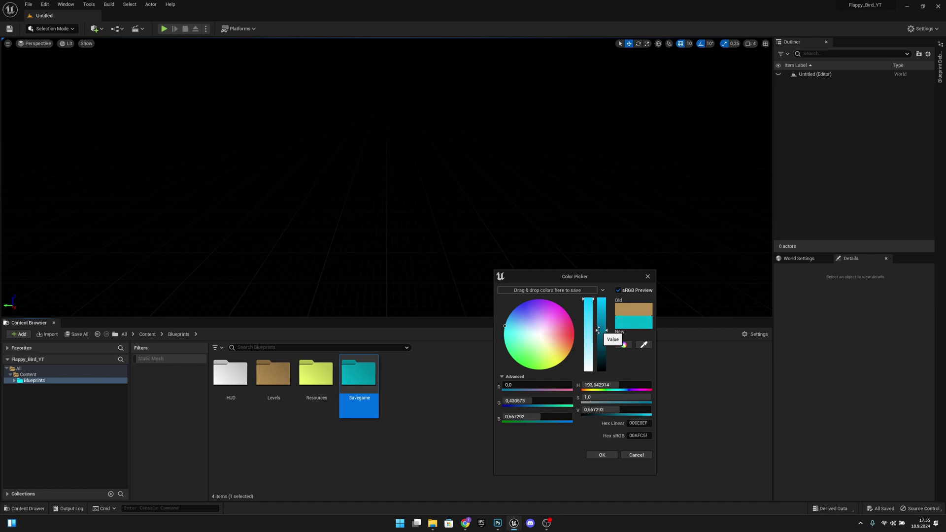
{"action": "left_click", "coordinate": [601, 454]}
{"action": "left_click", "coordinate": [503, 449]}
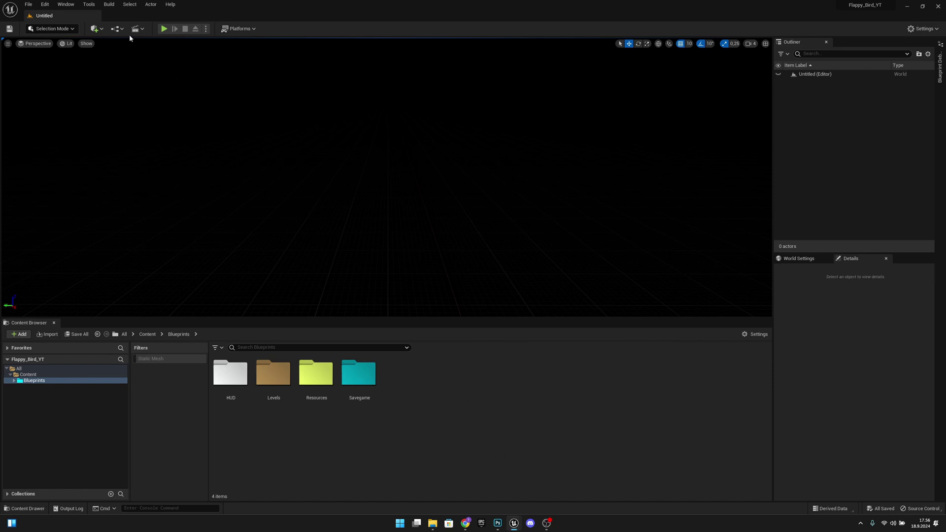
Step: Add a Camera Actor to the empty level and save the level as Level1 in the Blueprints/Levels folder
{"action": "left_click", "coordinate": [97, 29]}
{"action": "type", "text": "camer"}
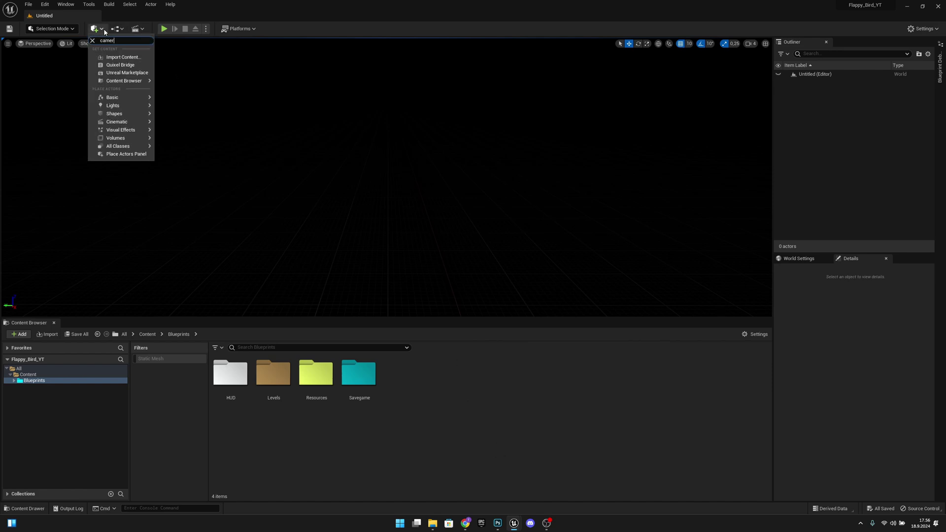
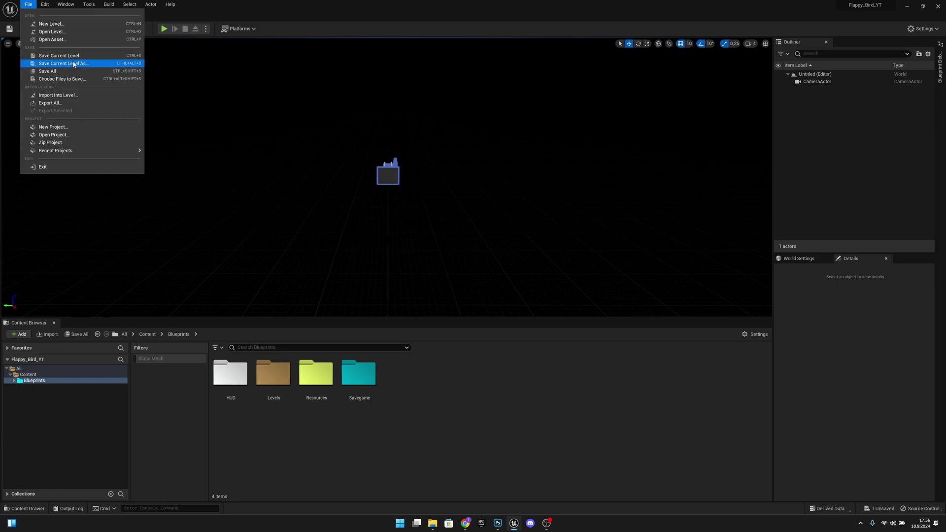
{"action": "left_click", "coordinate": [69, 63]}
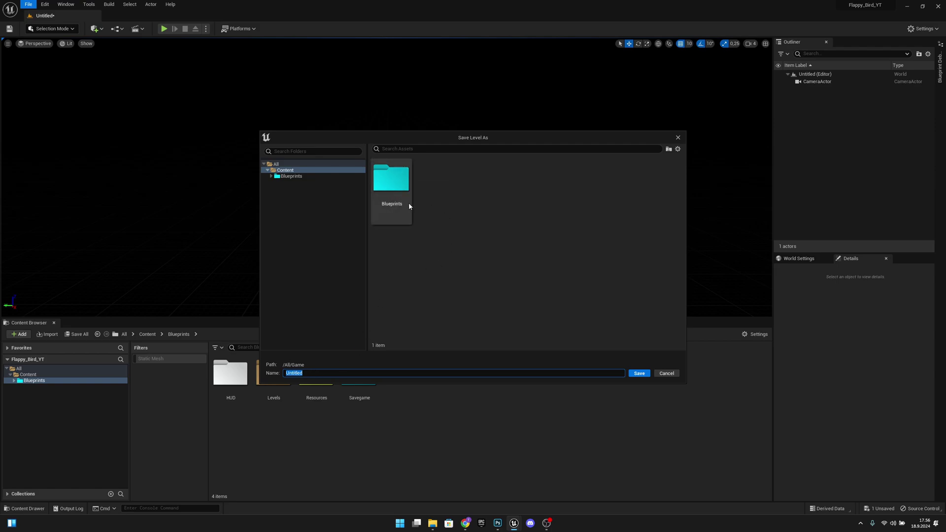
{"action": "left_click", "coordinate": [394, 188]}
{"action": "double_click", "coordinate": [393, 189]}
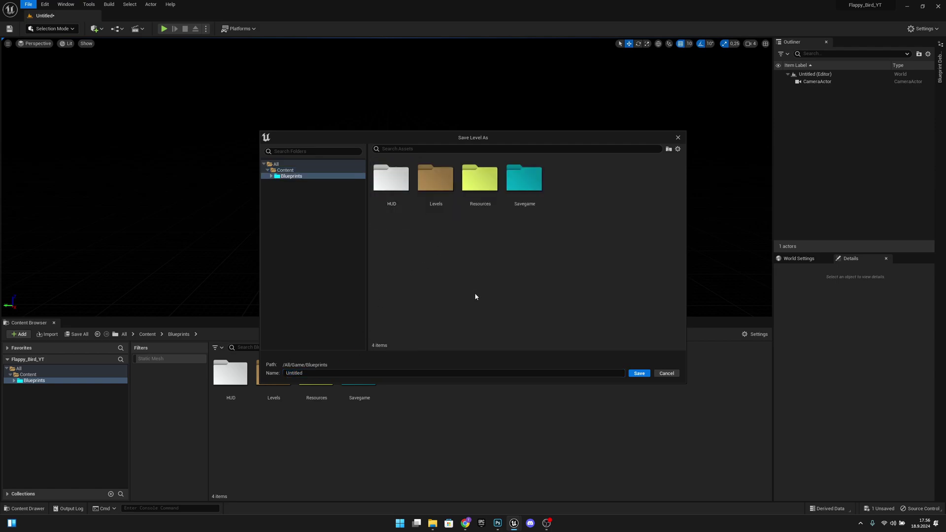
{"action": "double_click", "coordinate": [443, 197]}
{"action": "left_click", "coordinate": [333, 371]}
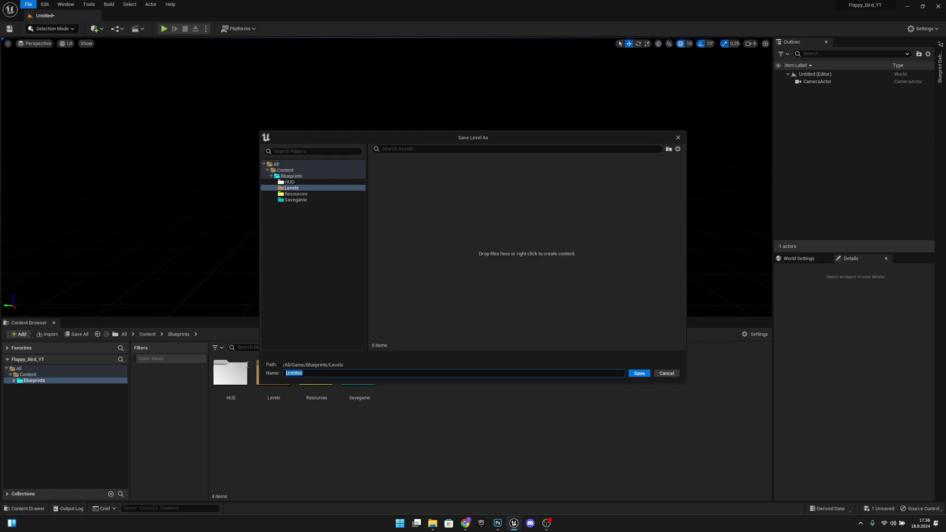
{"action": "type", "text": "Level1"}
{"action": "key", "text": "Return"}
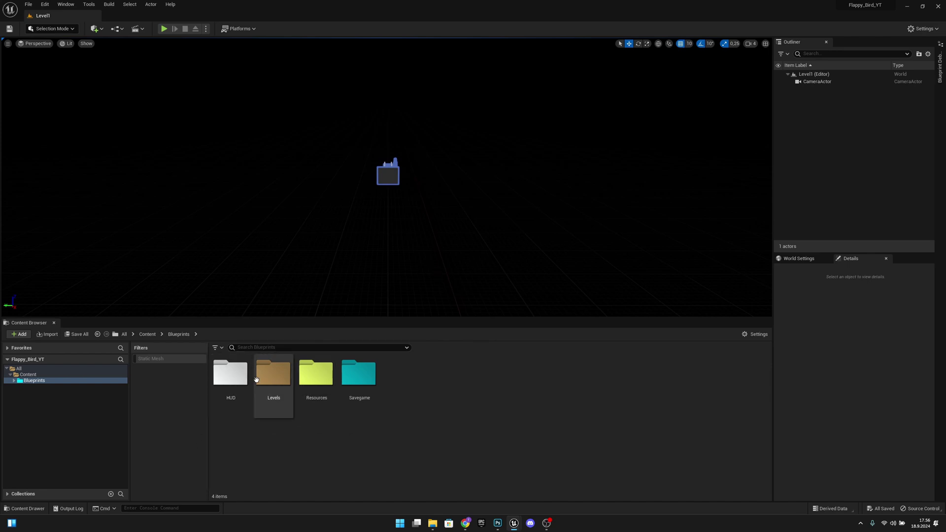
Step: Check the contents of the Levels folder and return to the Blueprints folder
{"action": "left_click", "coordinate": [281, 383]}
{"action": "double_click", "coordinate": [282, 383]}
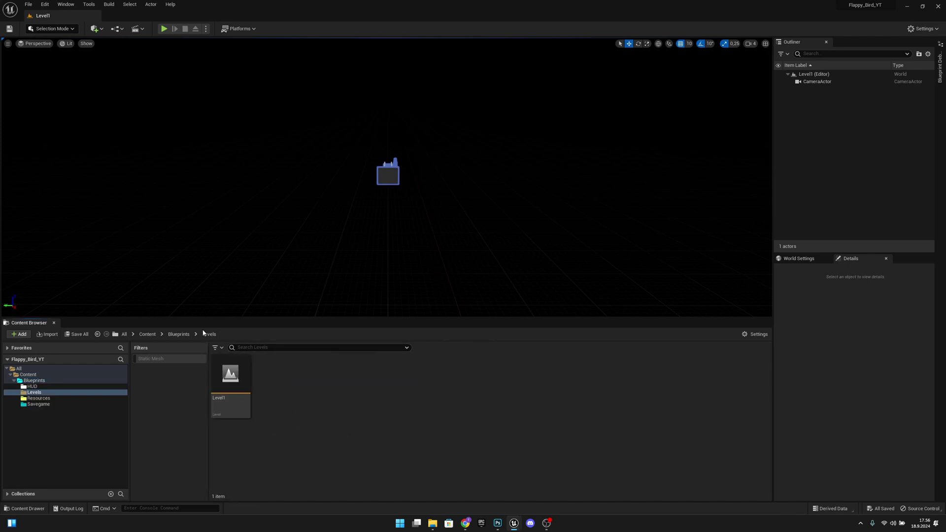
{"action": "left_click", "coordinate": [178, 334]}
Step: Import the Background, Clouds, Pipe_Lower, Pipe_Upper, Wave1, Wave2 and Wave3 images from the Recourses folder on disk into the project's Resources folder
{"action": "left_click", "coordinate": [317, 383]}
{"action": "double_click", "coordinate": [316, 383]}
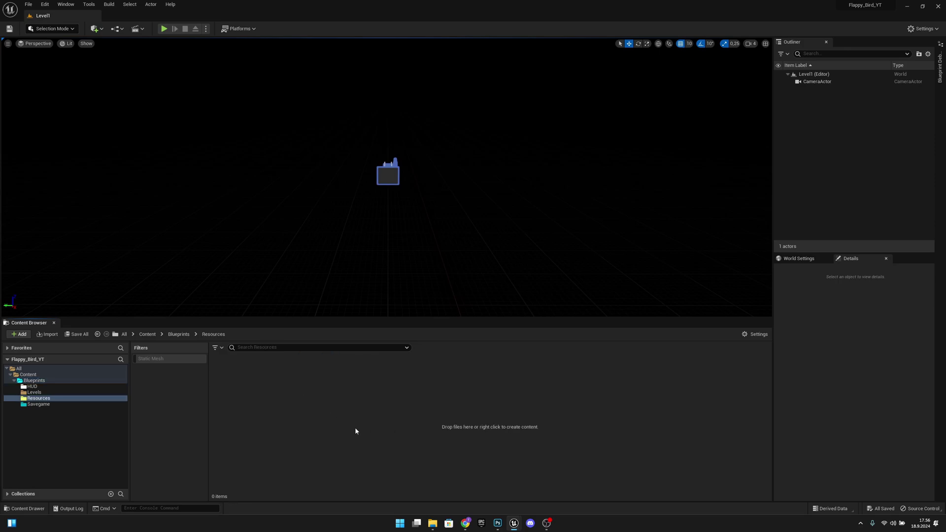
{"action": "mouse_move", "coordinate": [434, 520]}
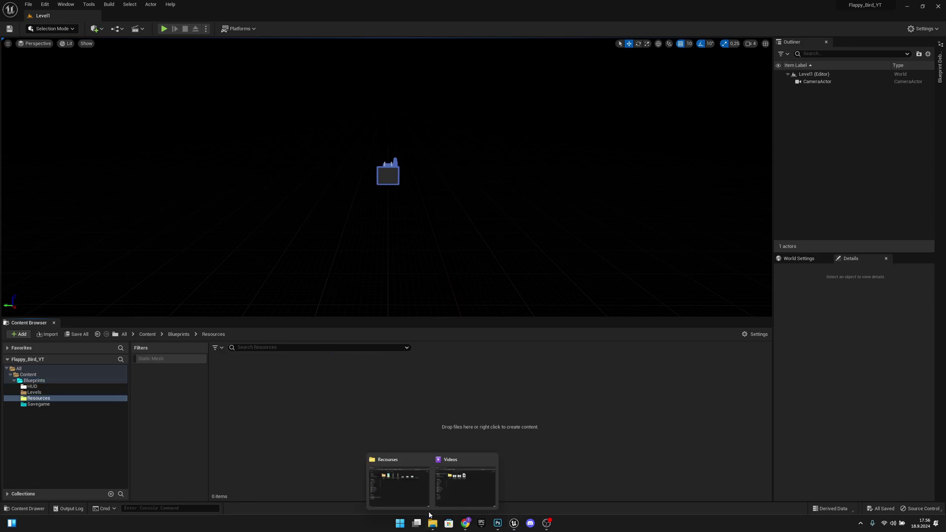
{"action": "left_click", "coordinate": [400, 479]}
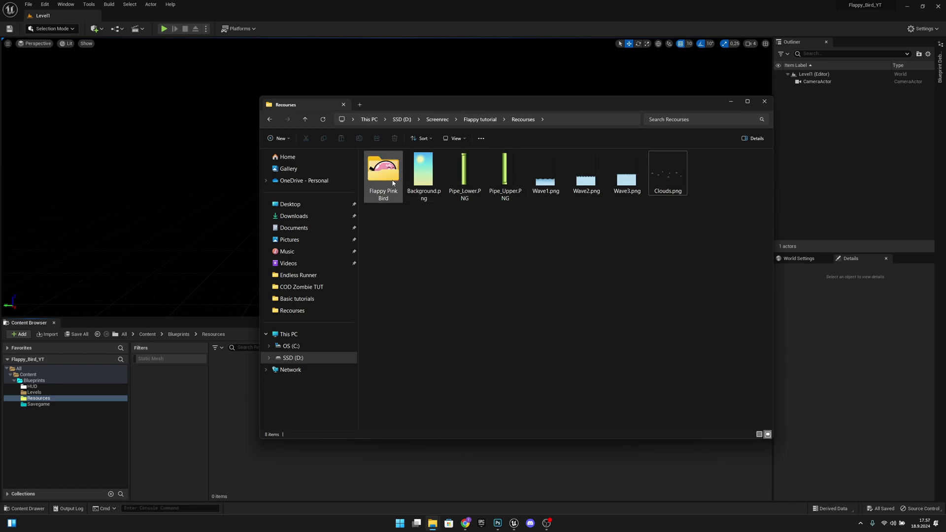
{"action": "left_click_drag", "start_coordinate": [709, 215], "coordinate": [230, 385]}
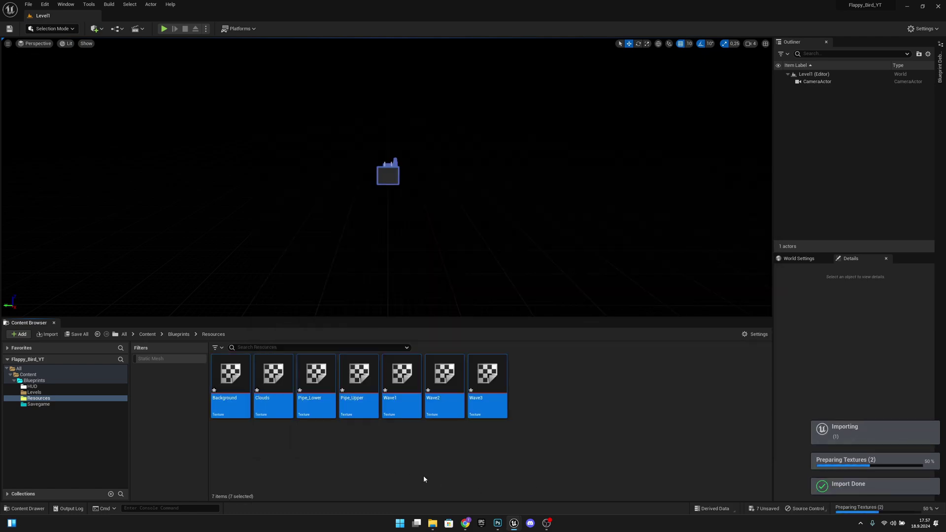
{"action": "left_click", "coordinate": [423, 476]}
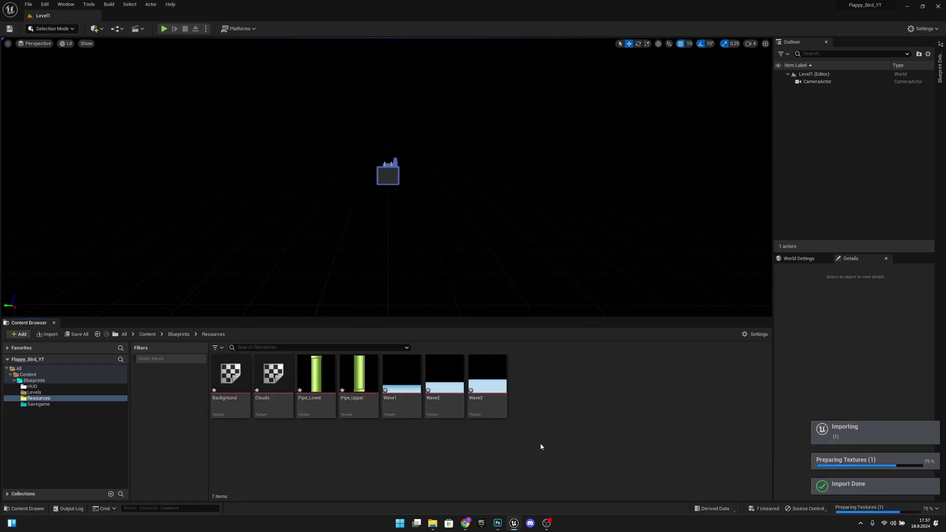
Step: Create a folder named Sprites inside the Resources folder
{"action": "right_click", "coordinate": [555, 373]}
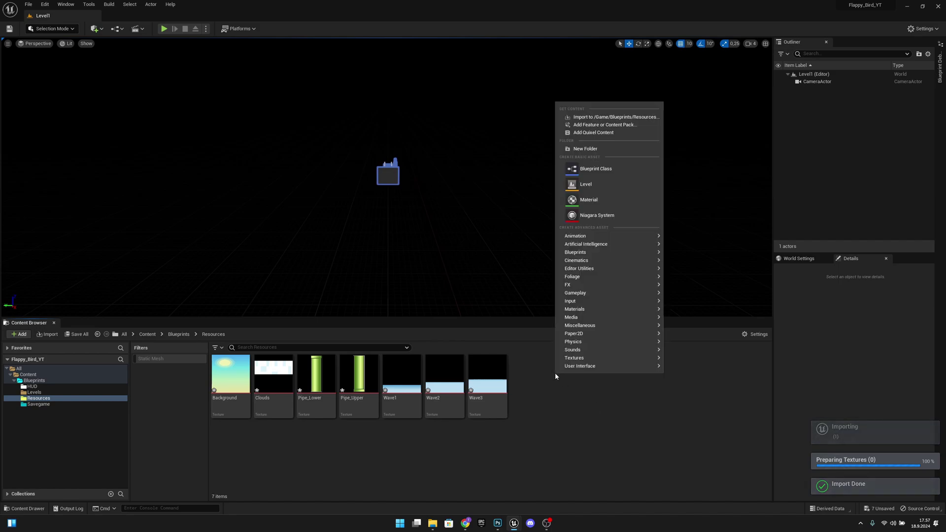
{"action": "left_click", "coordinate": [615, 149]}
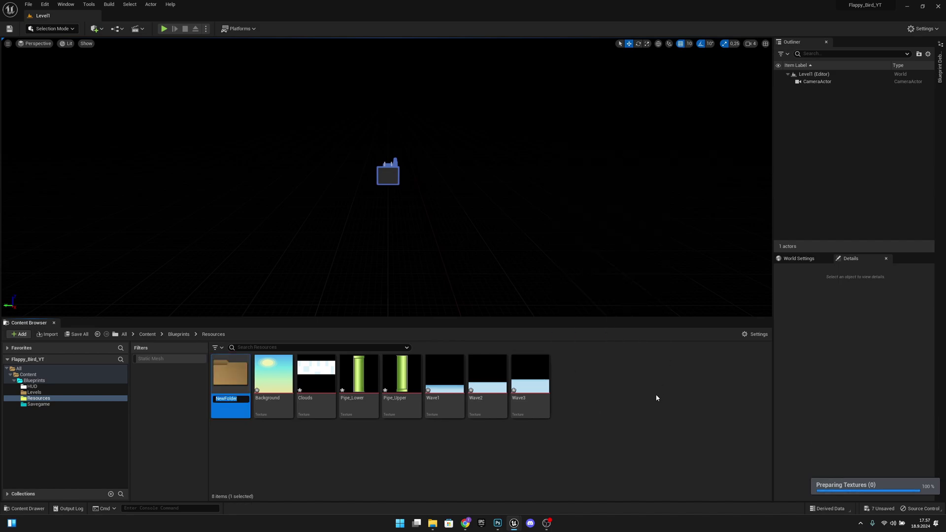
{"action": "type", "text": "Sprites"}
{"action": "key", "text": "Return"}
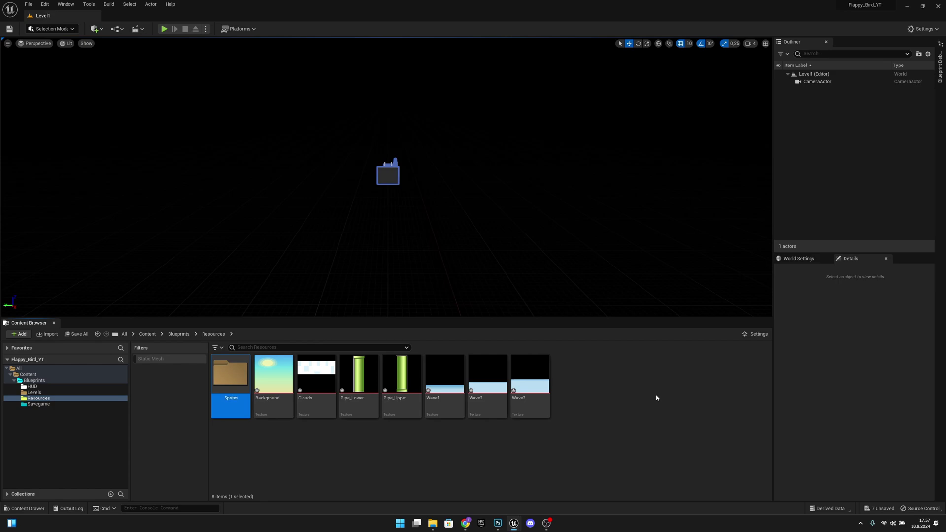
Step: Import the four bird frame images from the Flappy Pink Bird folder on disk into the Sprites folder
{"action": "double_click", "coordinate": [242, 378]}
{"action": "mouse_move", "coordinate": [433, 522]}
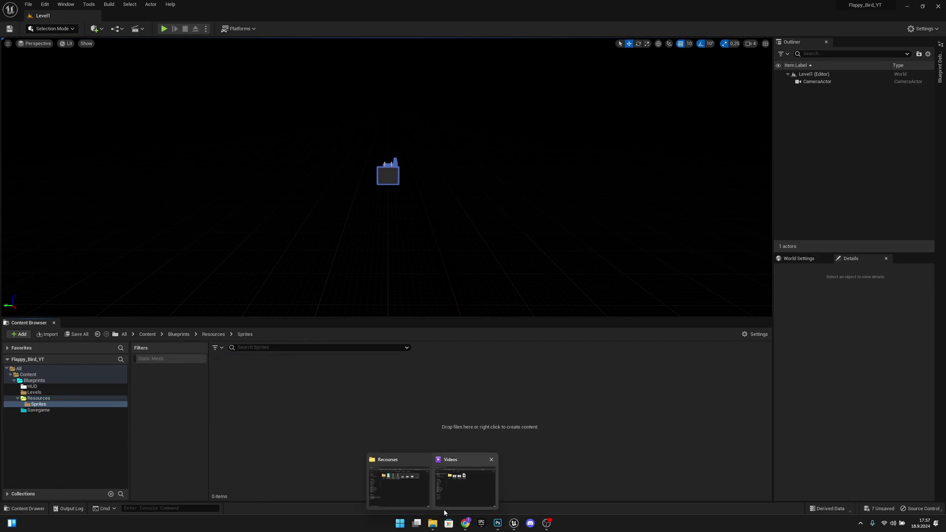
{"action": "left_click", "coordinate": [400, 481]}
{"action": "double_click", "coordinate": [383, 172]}
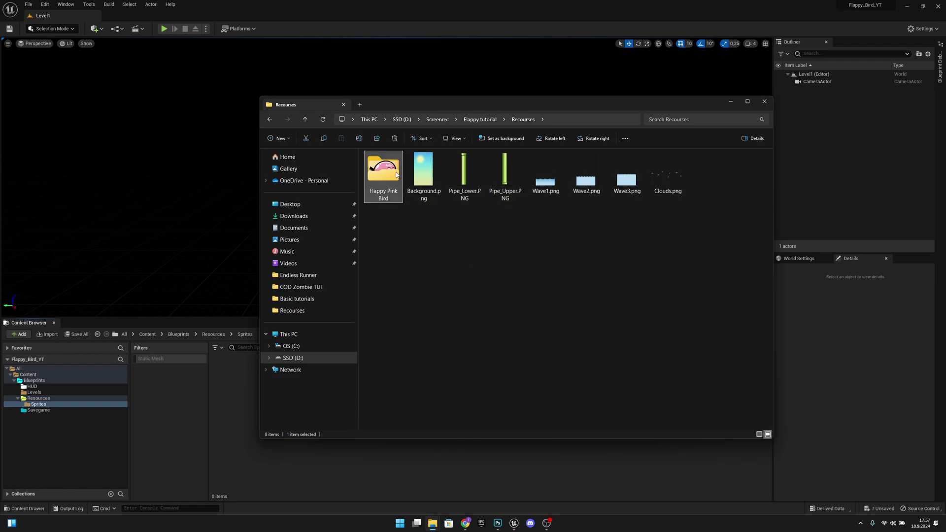
{"action": "left_click_drag", "start_coordinate": [433, 108], "coordinate": [503, 81]}
{"action": "left_click_drag", "start_coordinate": [618, 194], "coordinate": [247, 383]}
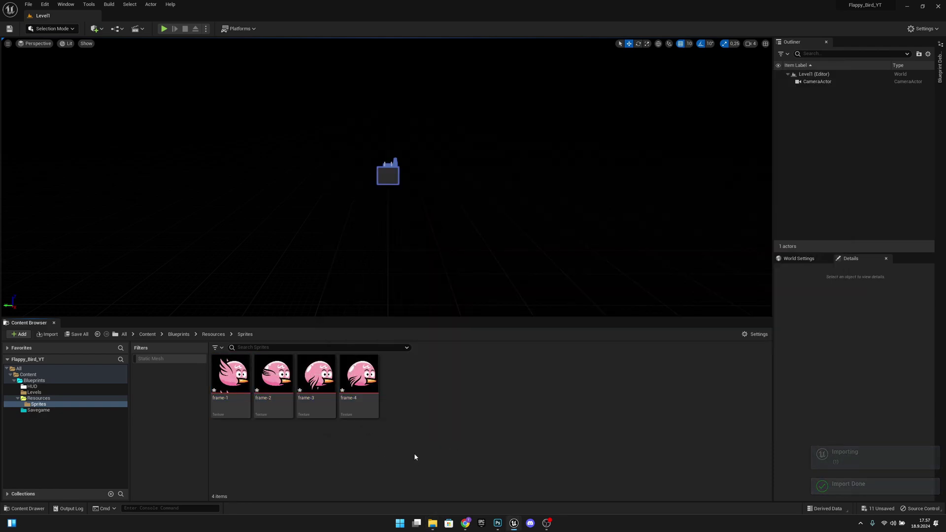
Step: Find the Motion Blur rendering option in the project settings and turn it off
{"action": "left_click", "coordinate": [49, 5]}
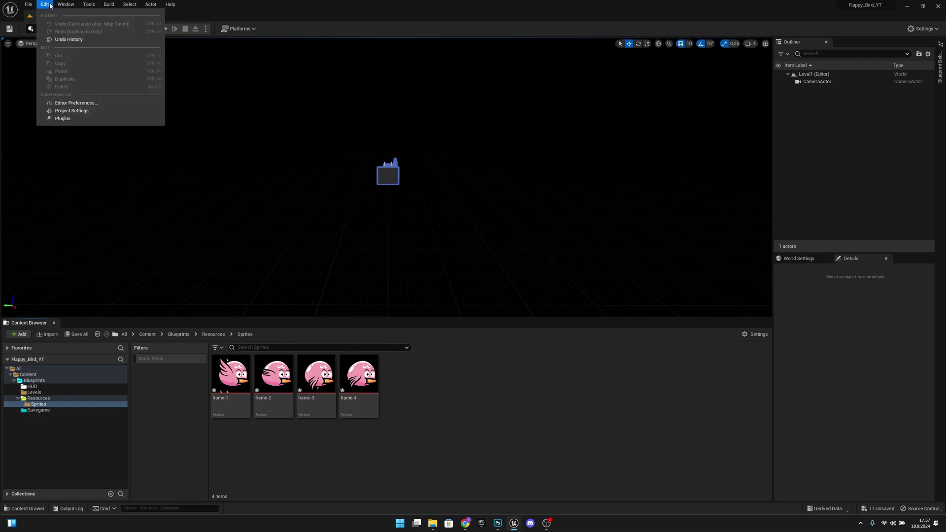
{"action": "left_click", "coordinate": [70, 111]}
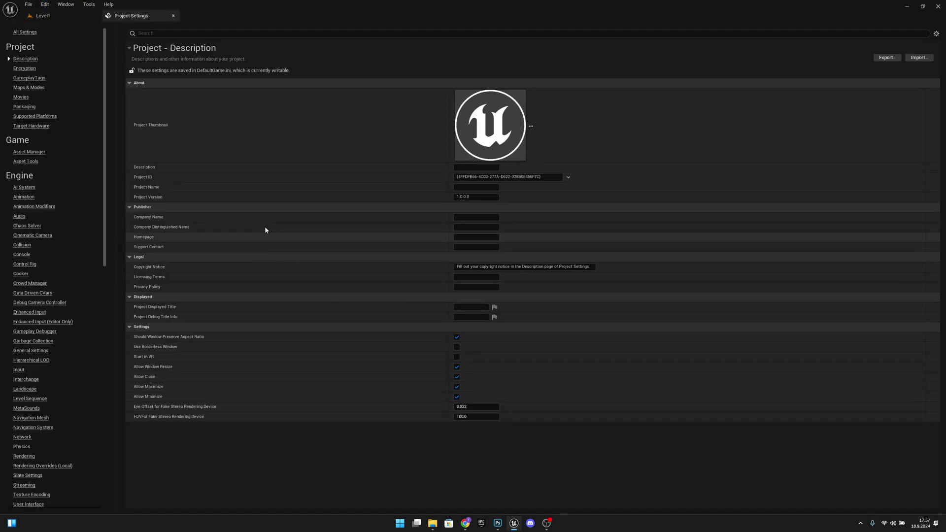
{"action": "left_click", "coordinate": [156, 33]}
{"action": "type", "text": "motion"}
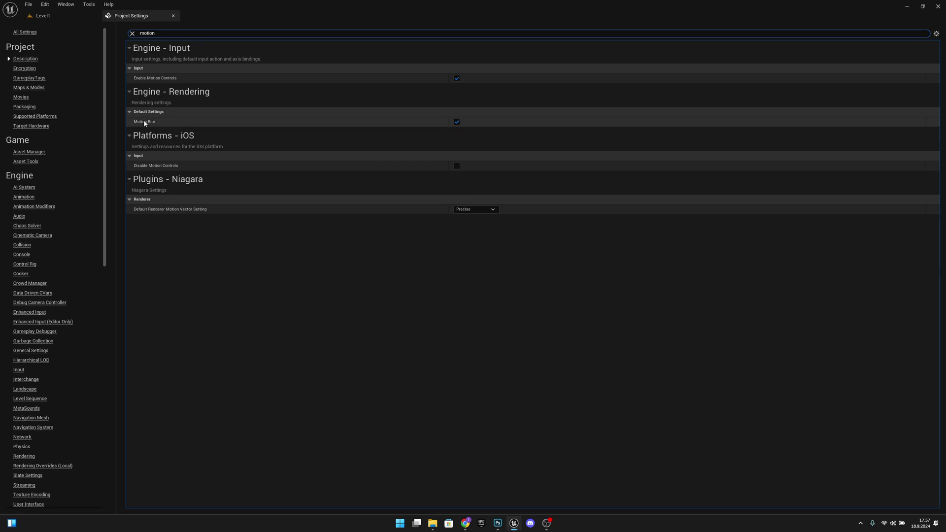
{"action": "left_click", "coordinate": [457, 122]}
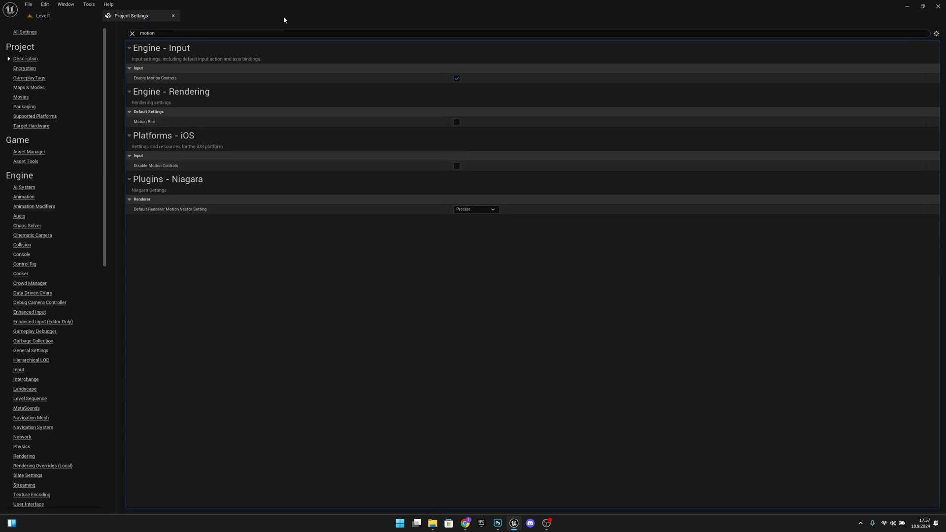
Step: Set the project's Editor Startup Map to Level1 and close the project settings
{"action": "left_click", "coordinate": [163, 33]}
{"action": "type", "text": "m"}
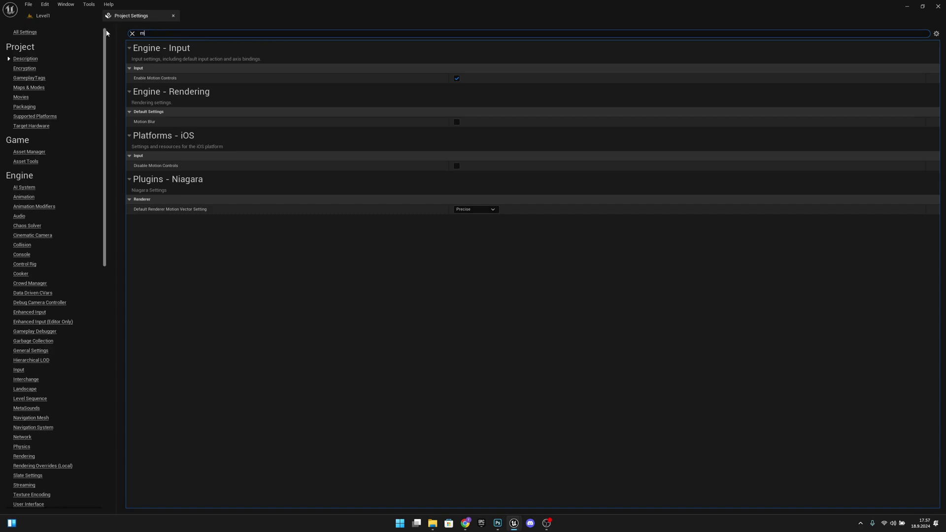
{"action": "type", "text": "ap"}
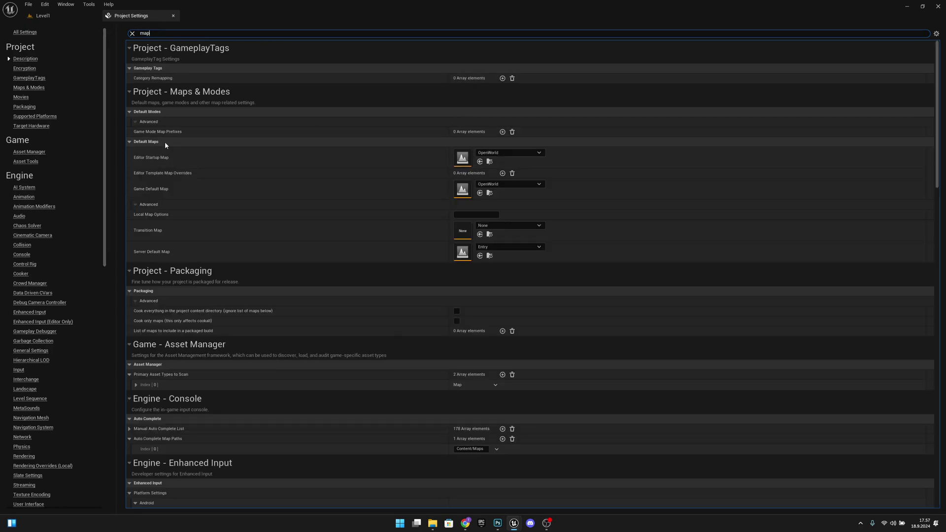
{"action": "left_click", "coordinate": [530, 153]}
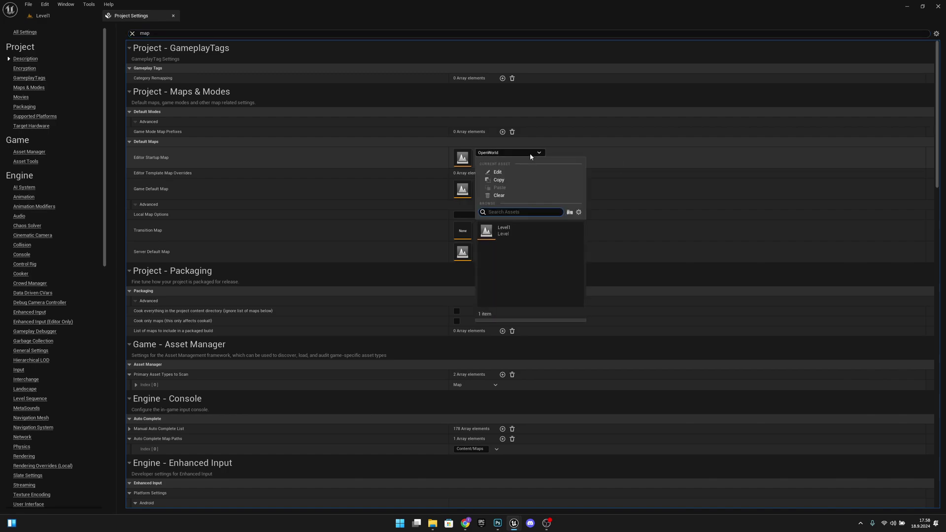
{"action": "left_click", "coordinate": [528, 229]}
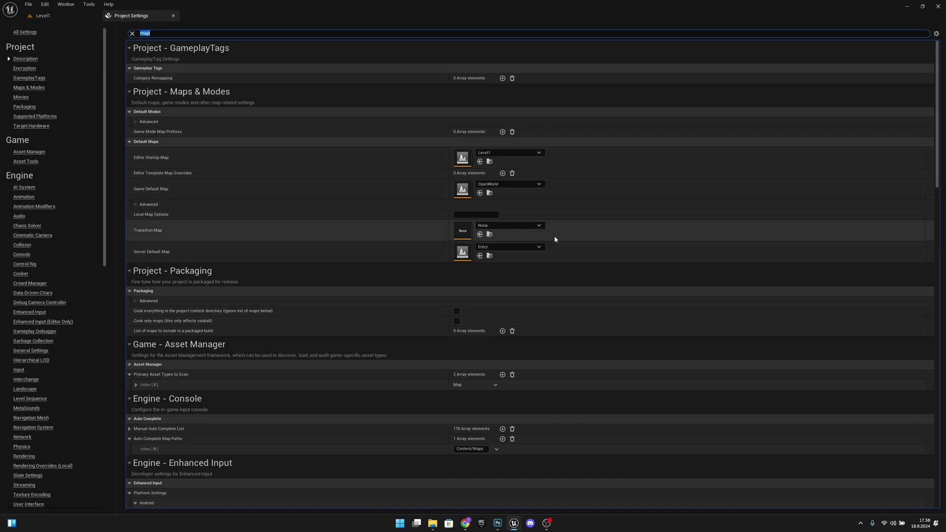
{"action": "left_click", "coordinate": [173, 18]}
Step: Search the plugins for "paper" to check whether Paper2D is enabled, and close the plugin list
{"action": "left_click", "coordinate": [45, 5]}
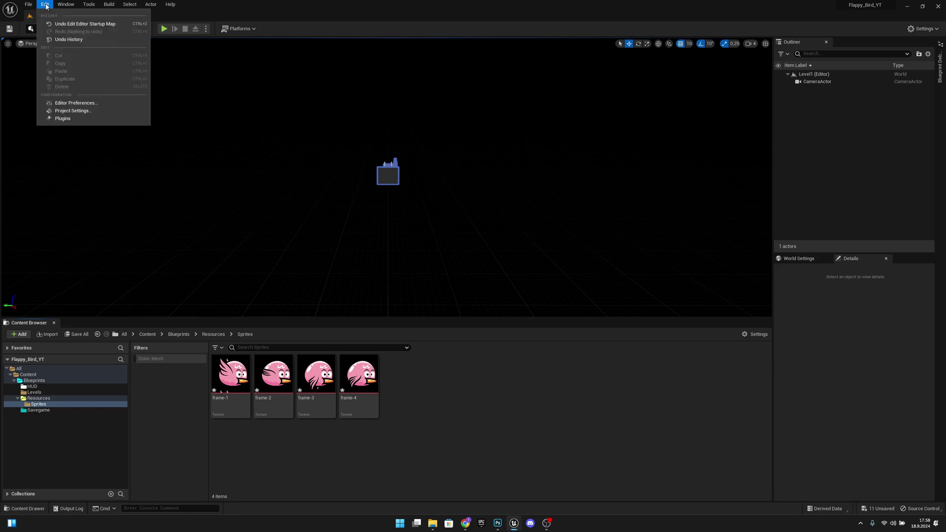
{"action": "left_click", "coordinate": [62, 118]}
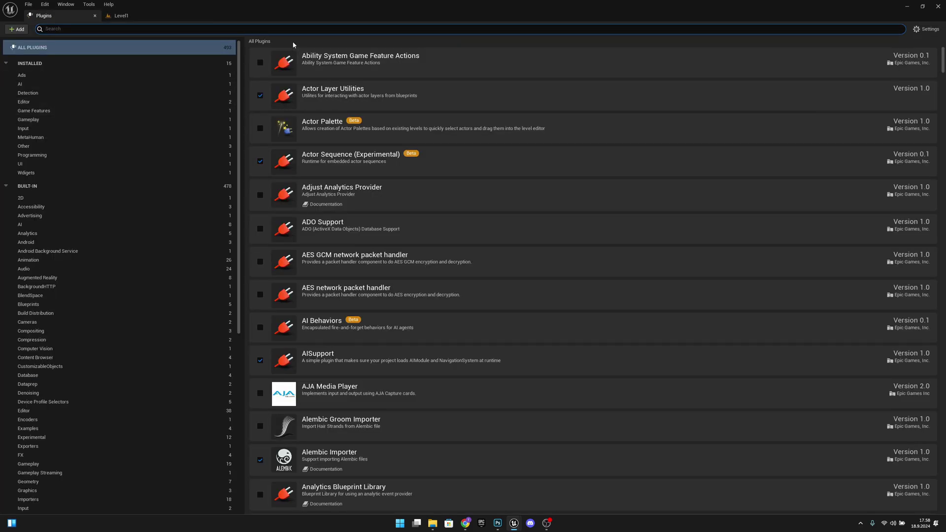
{"action": "type", "text": "paper"}
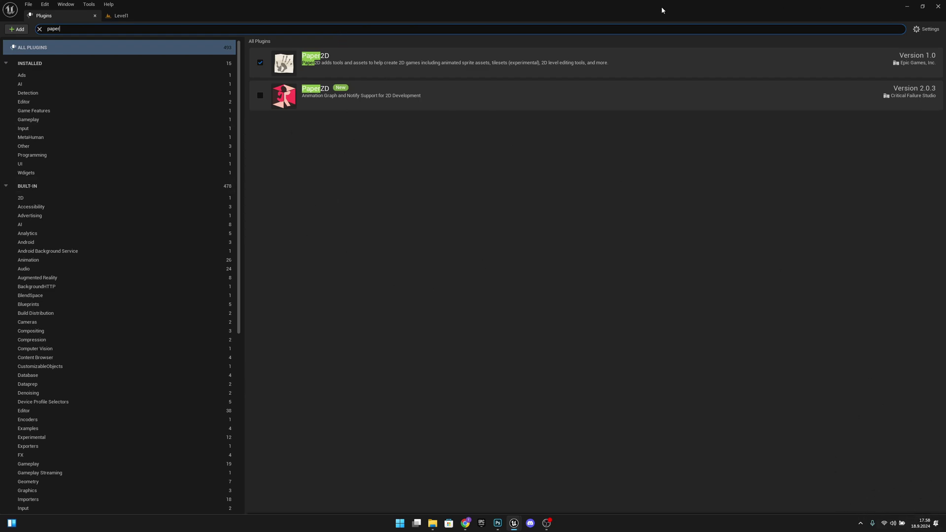
{"action": "left_click", "coordinate": [95, 16]}
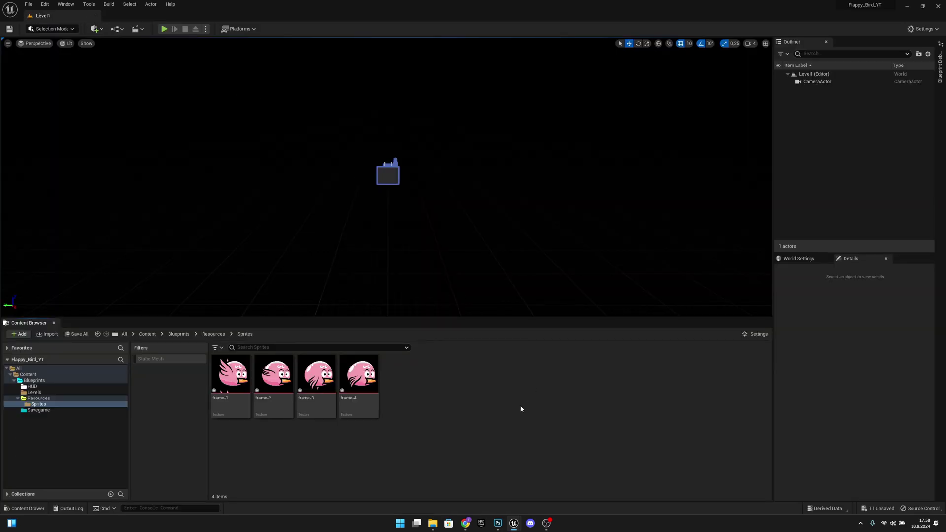
Step: Create a Game Mode Base blueprint named GM_Flappy in the Blueprints folder
{"action": "left_click", "coordinate": [179, 334]}
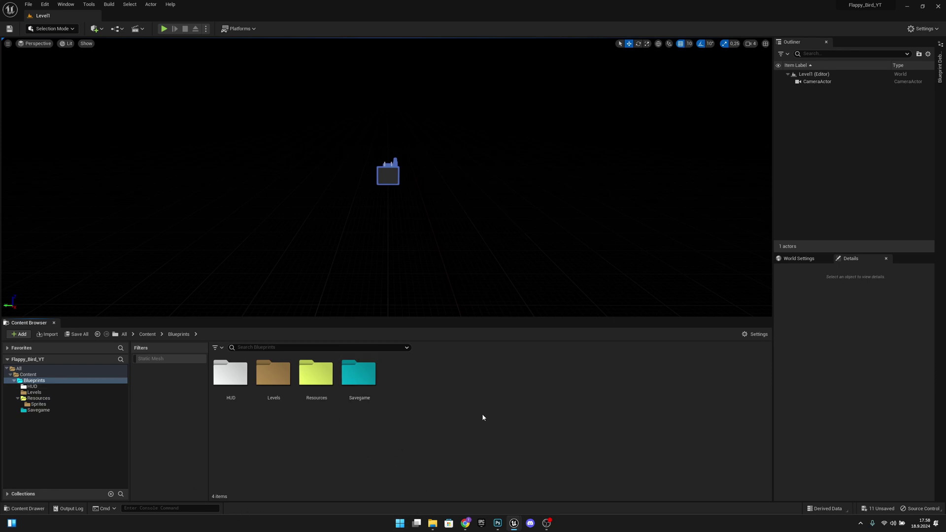
{"action": "right_click", "coordinate": [424, 389]}
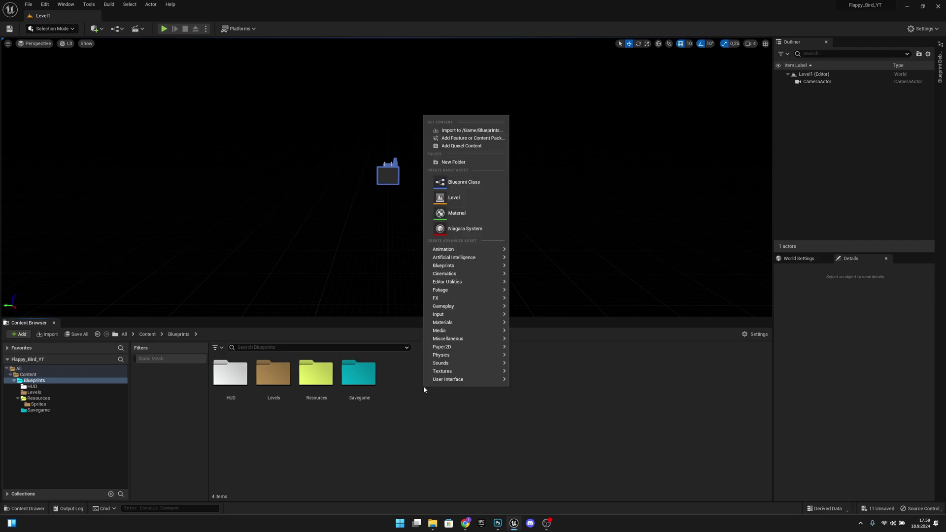
{"action": "left_click", "coordinate": [465, 184]}
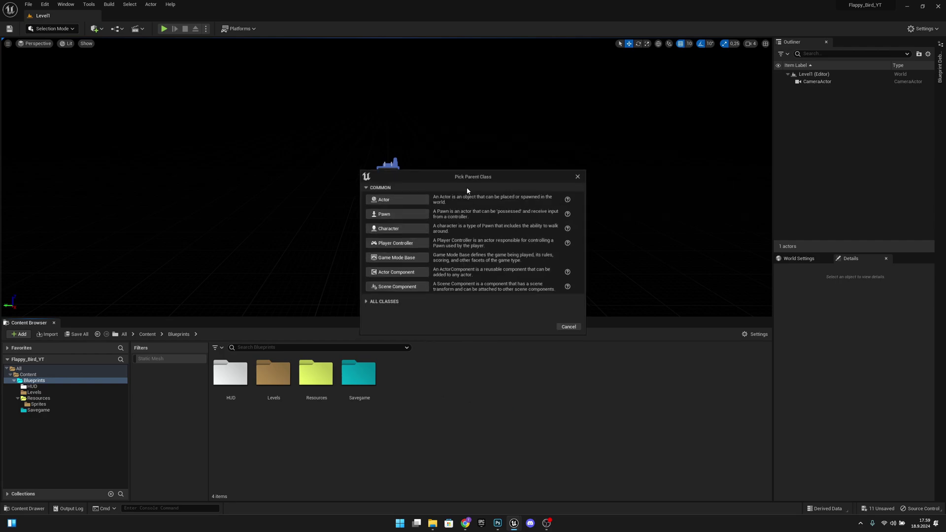
{"action": "left_click", "coordinate": [419, 256]}
{"action": "type", "text": "GM_F"}
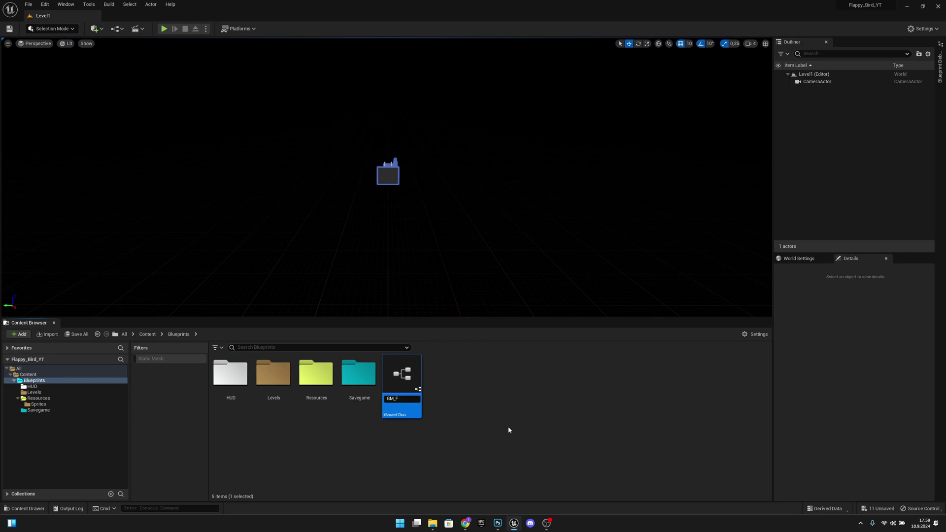
{"action": "type", "text": "lappy"}
{"action": "key", "text": "Return"}
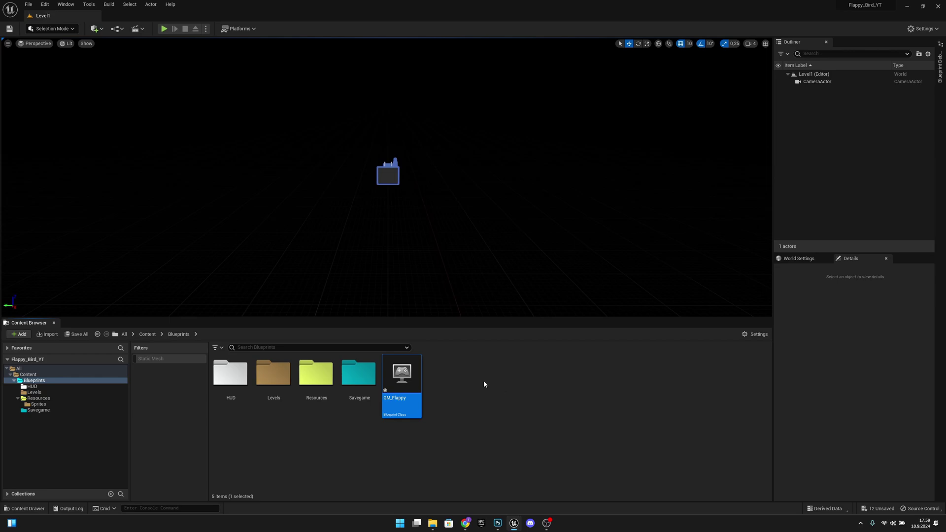
Step: Create a Player Controller blueprint named Flappy_Controller in the Blueprints folder
{"action": "right_click", "coordinate": [468, 392]}
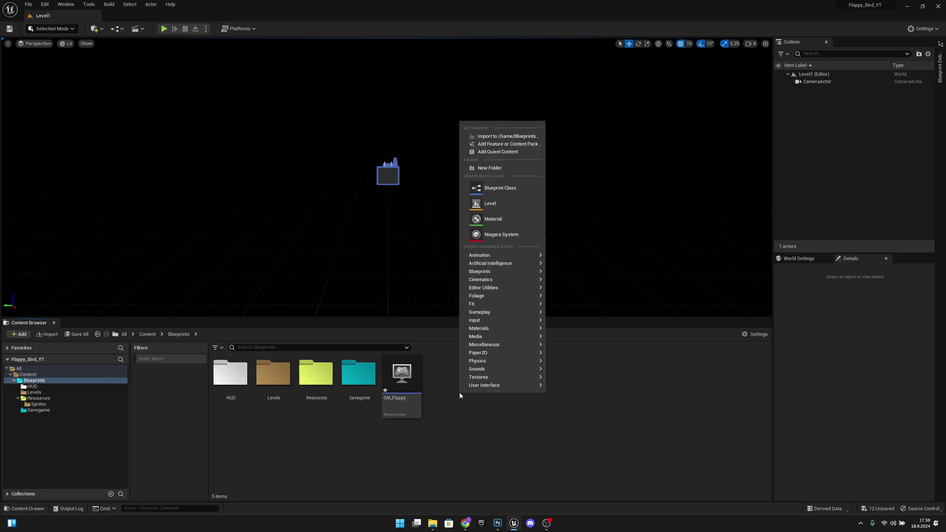
{"action": "left_click", "coordinate": [509, 186]}
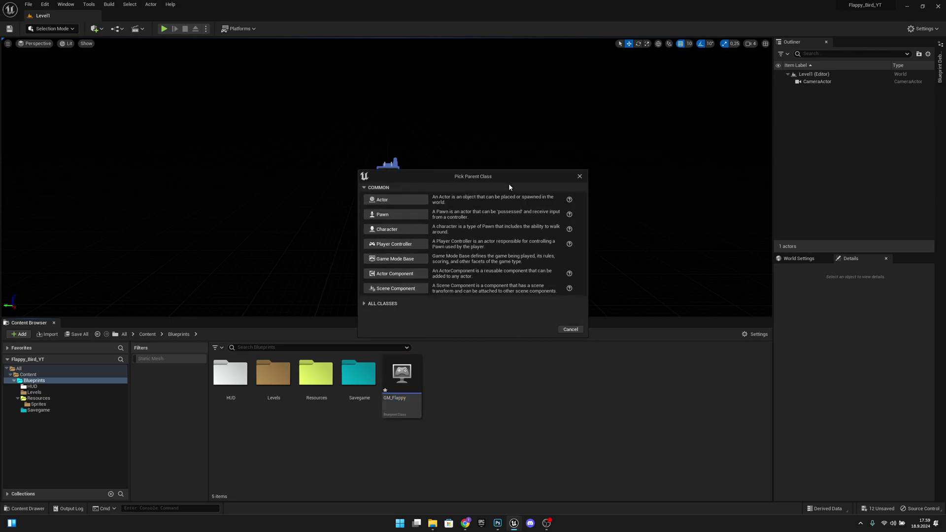
{"action": "left_click", "coordinate": [389, 244]}
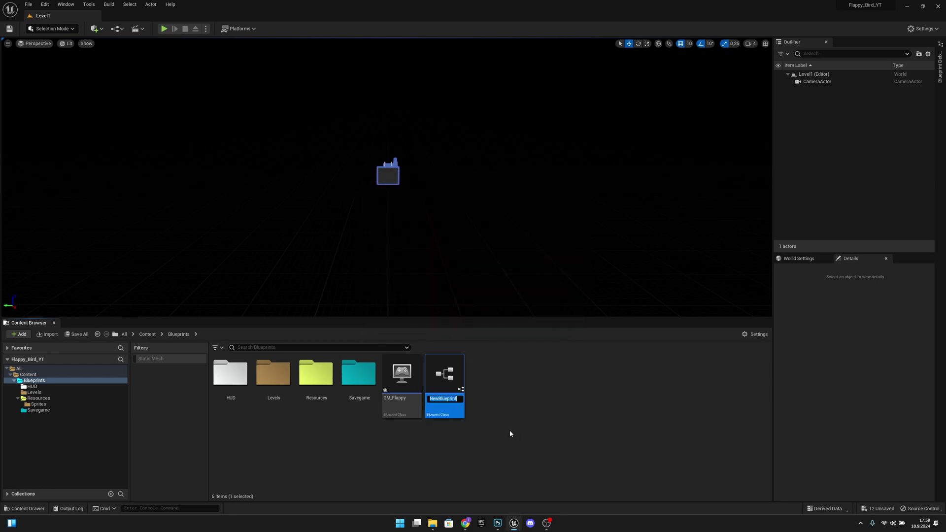
{"action": "type", "text": "Flapp"}
{"action": "type", "text": "y"}
{"action": "type", "text": "_Controller"}
{"action": "key", "text": "Return"}
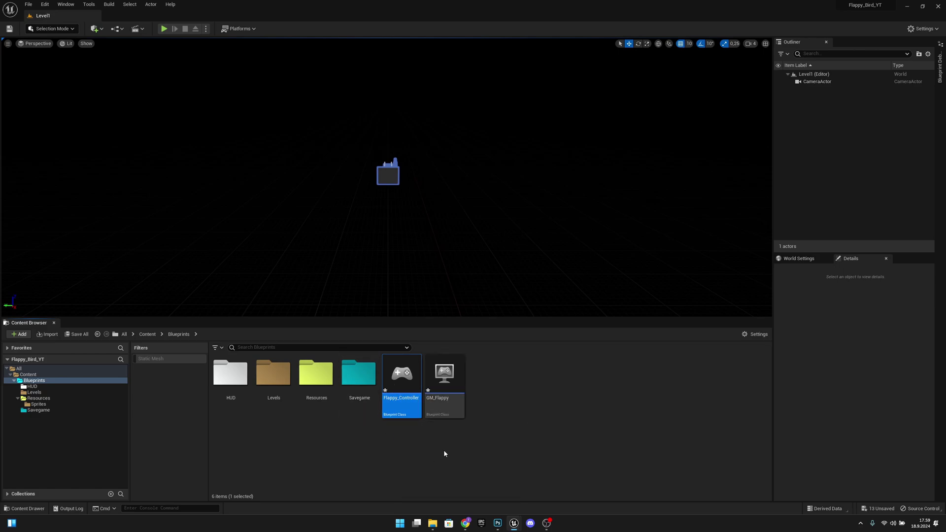
Step: Enable Show Mouse Cursor and Enable Click Events in Flappy_Controller, then compile and close the blueprint
{"action": "double_click", "coordinate": [413, 386]}
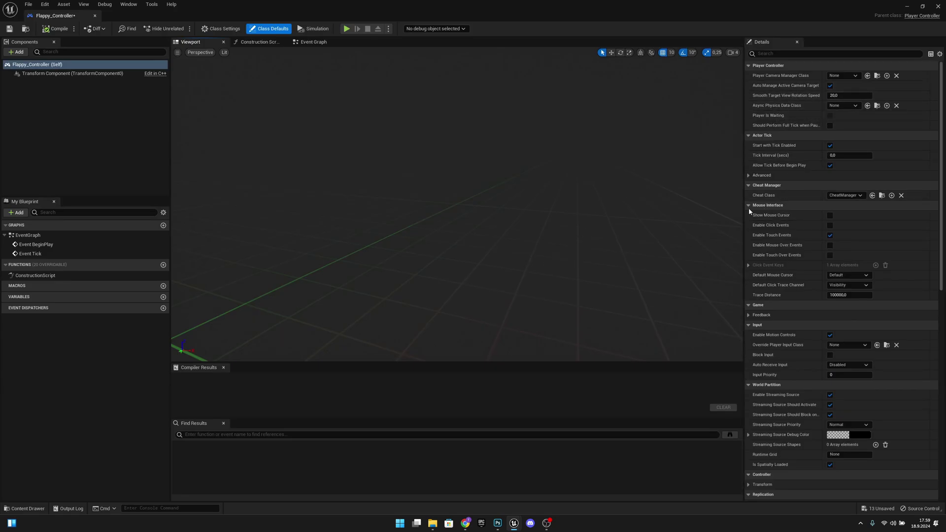
{"action": "left_click", "coordinate": [830, 217]}
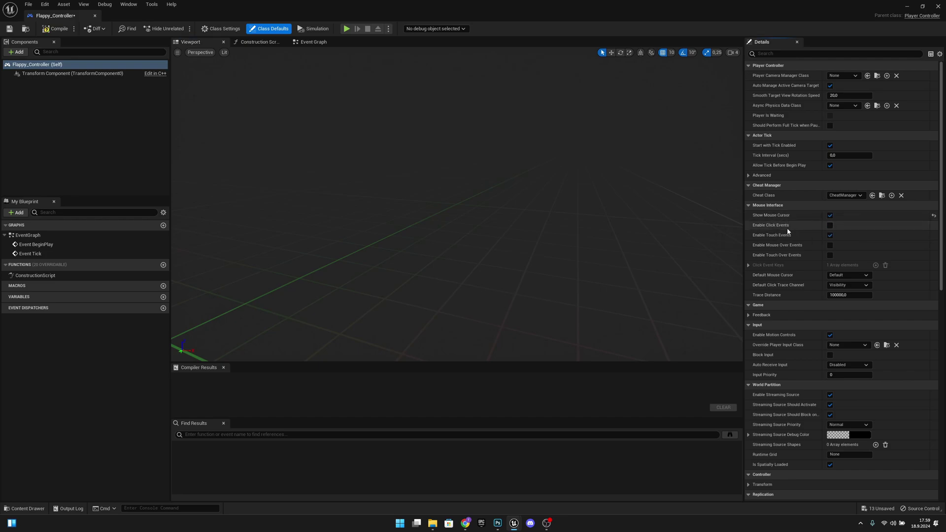
{"action": "left_click", "coordinate": [829, 225]}
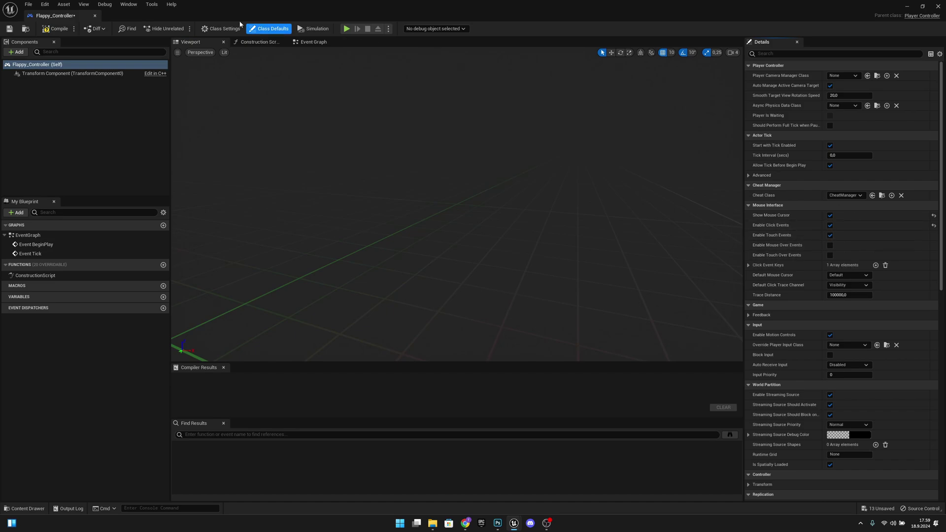
{"action": "left_click", "coordinate": [56, 29]}
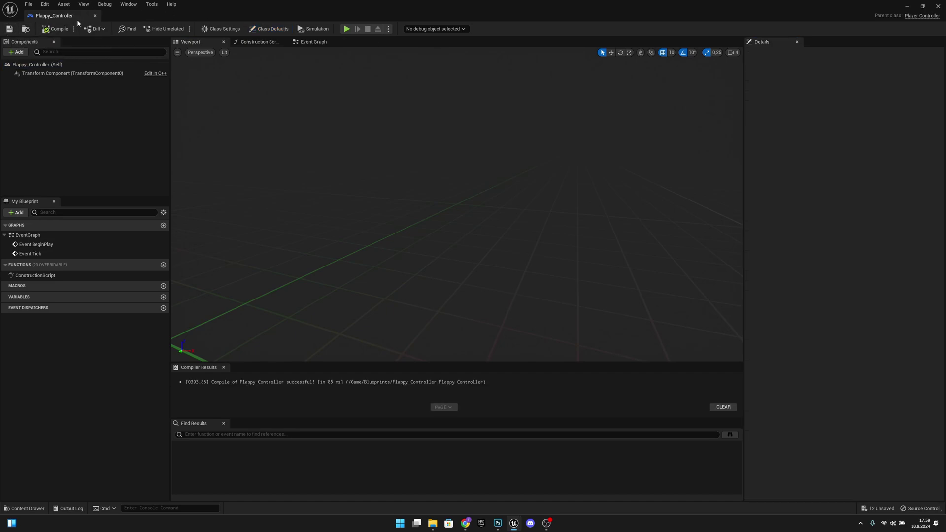
{"action": "left_click", "coordinate": [95, 17]}
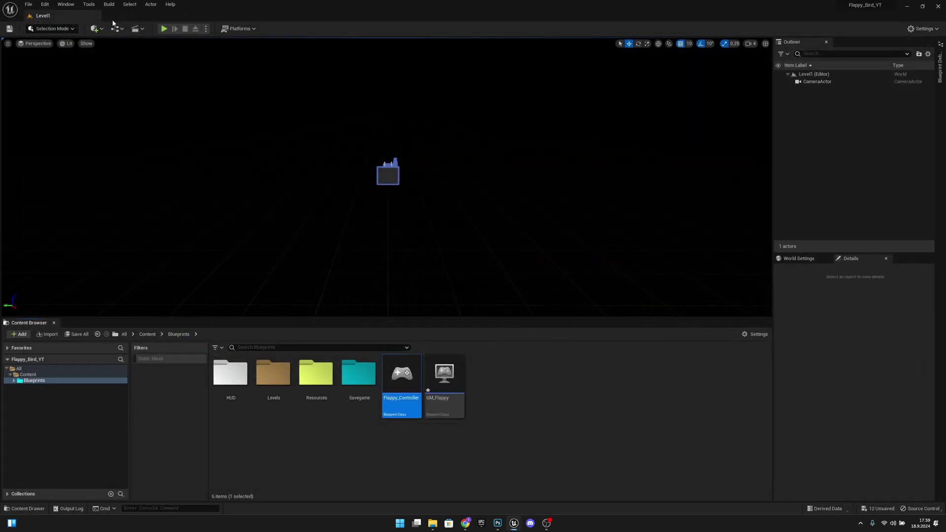
Step: Set the Player Controller Class of GM_Flappy to Flappy_Controller, then compile and close the blueprint
{"action": "double_click", "coordinate": [454, 378]}
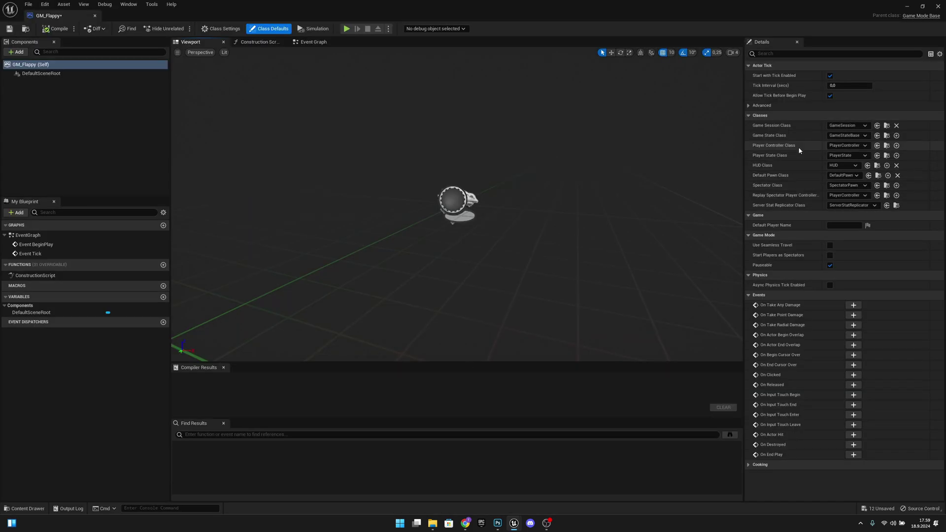
{"action": "left_click", "coordinate": [839, 148]}
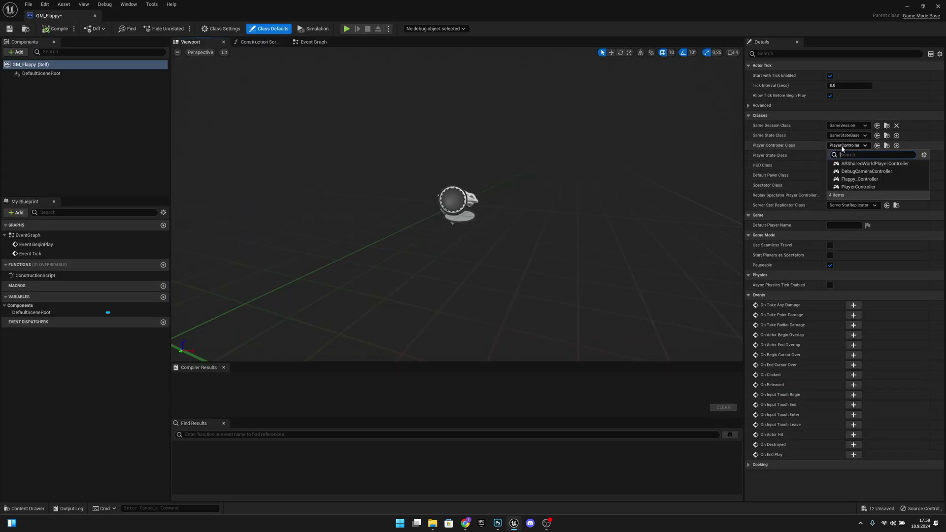
{"action": "left_click", "coordinate": [866, 185]}
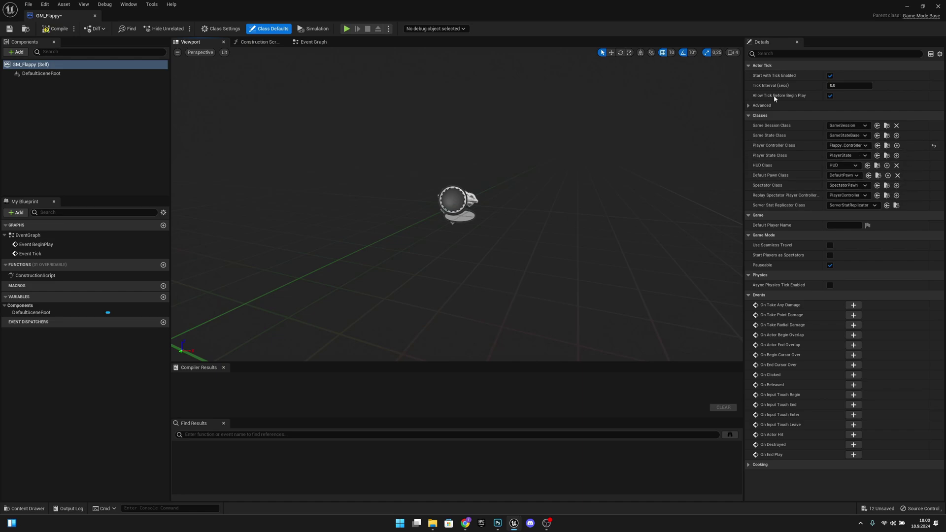
{"action": "left_click", "coordinate": [55, 29]}
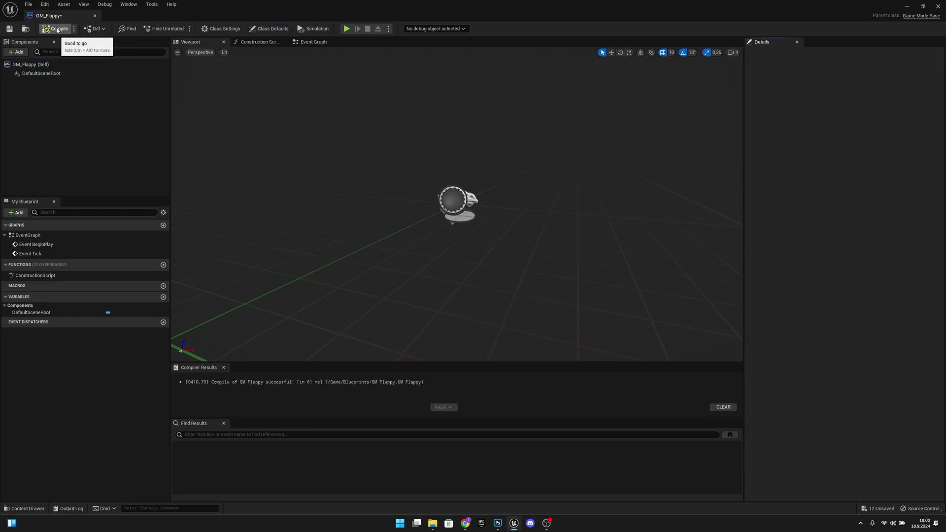
{"action": "left_click", "coordinate": [95, 16]}
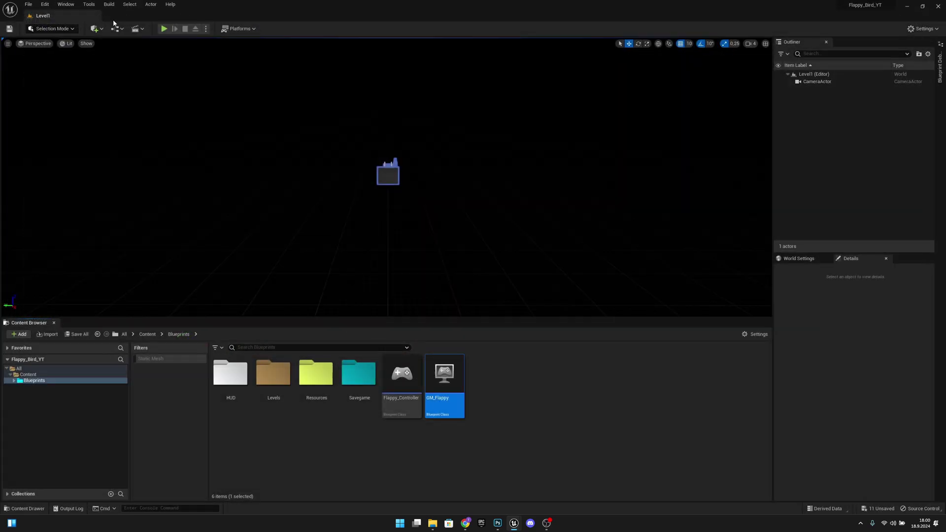
Step: Set the level's GameMode Override to GM_Flappy in the world settings and save the level
{"action": "left_click", "coordinate": [799, 259]}
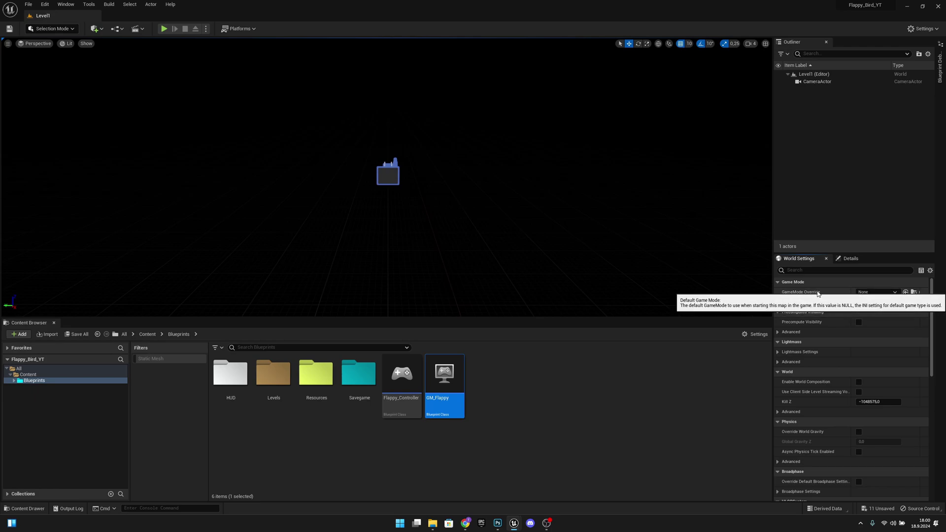
{"action": "left_click", "coordinate": [872, 292]}
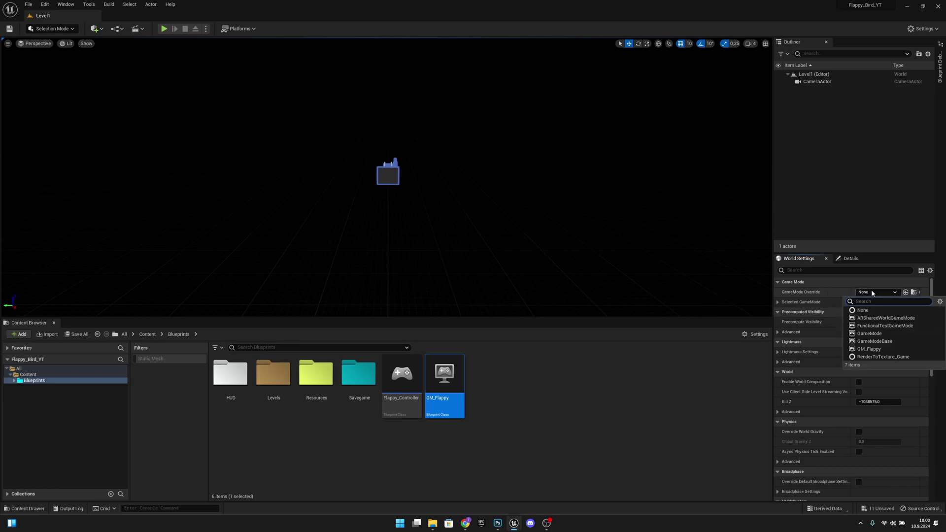
{"action": "left_click", "coordinate": [874, 348]}
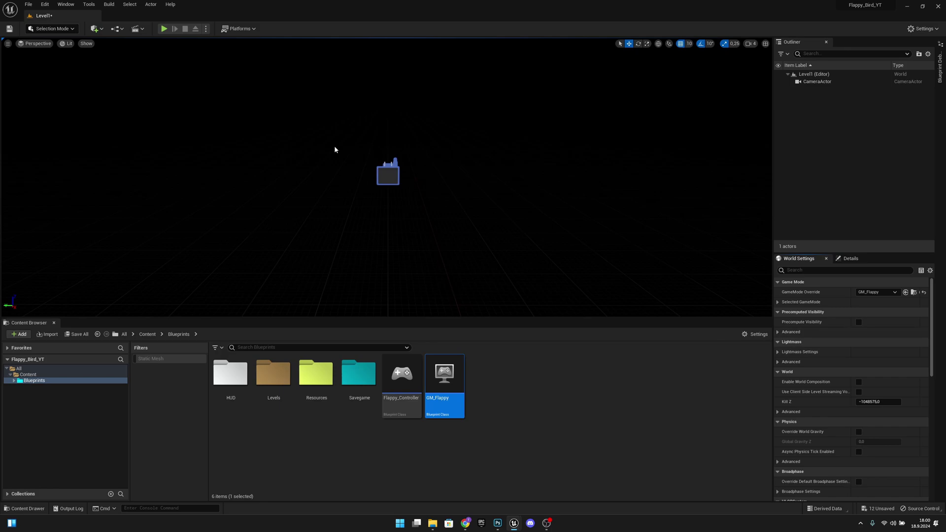
{"action": "left_click", "coordinate": [10, 28]}
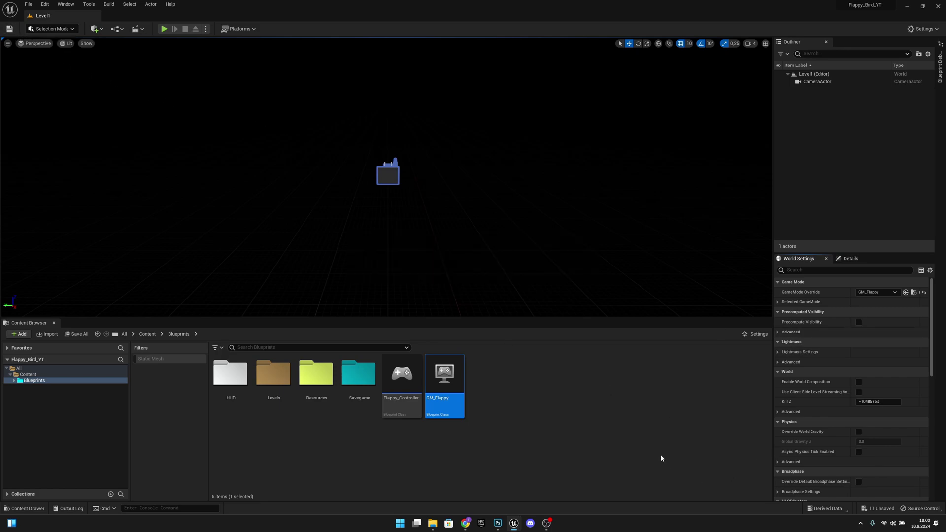